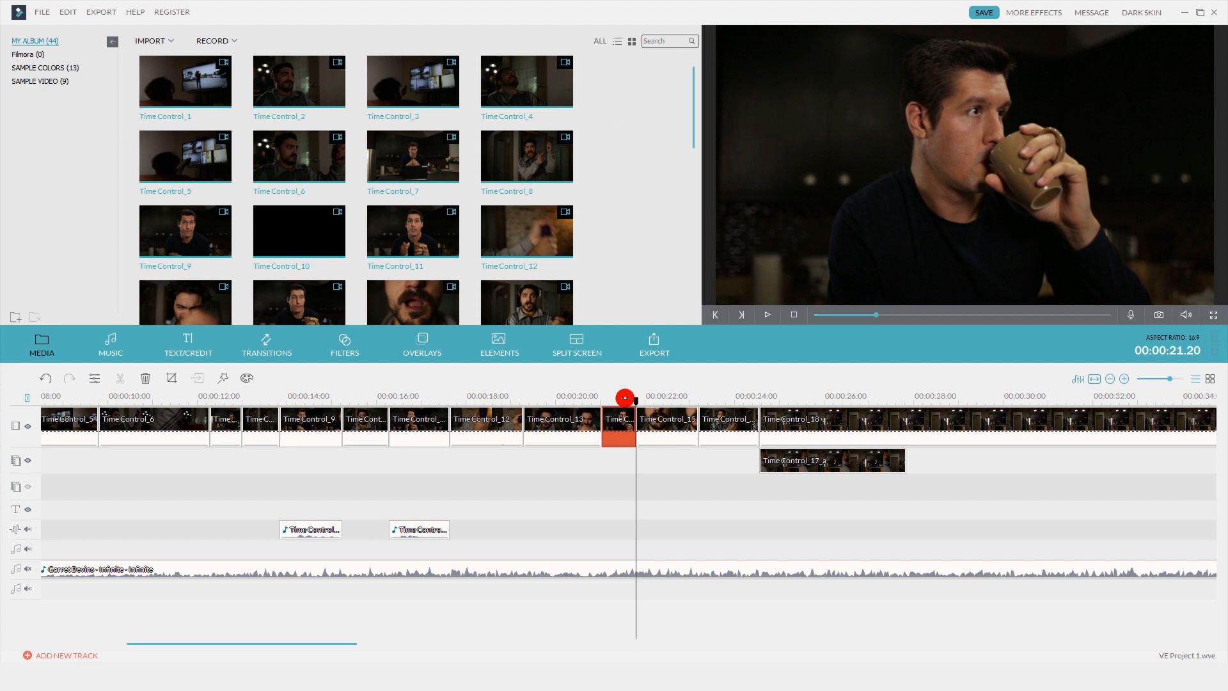
Step: Insert a freeze frame near the end of the Time Control_14 clip at 00:00:21.19 and play it back
drag(625, 398, 623, 398)
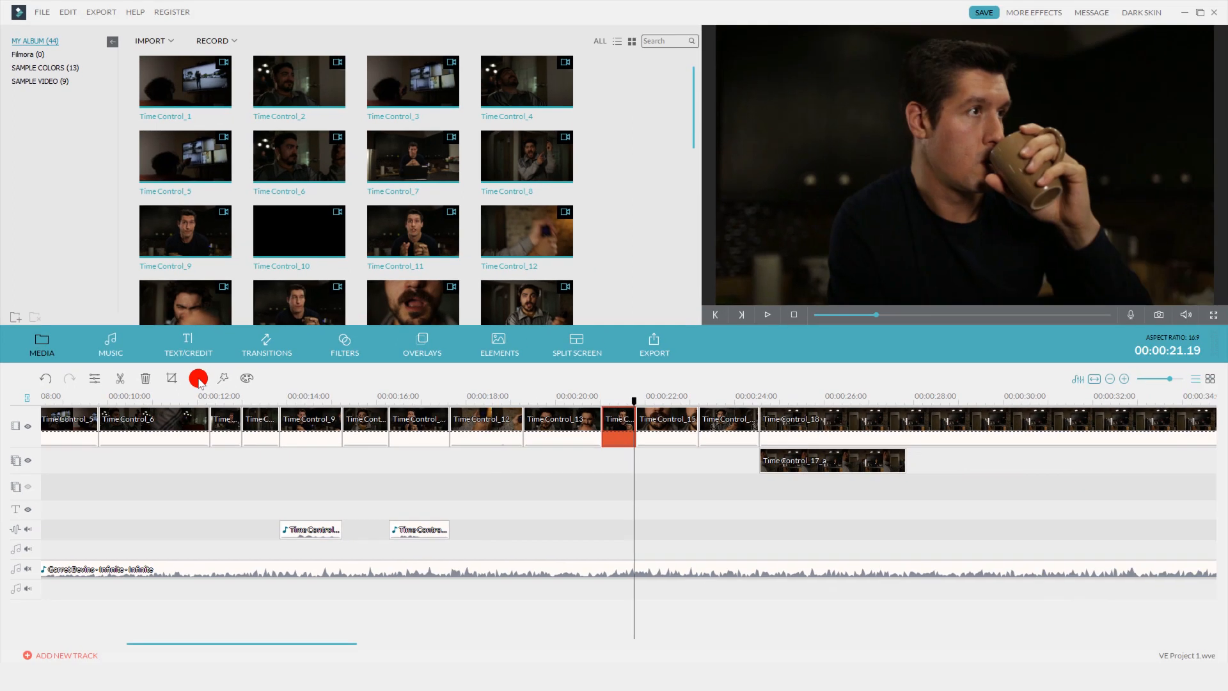
click(198, 379)
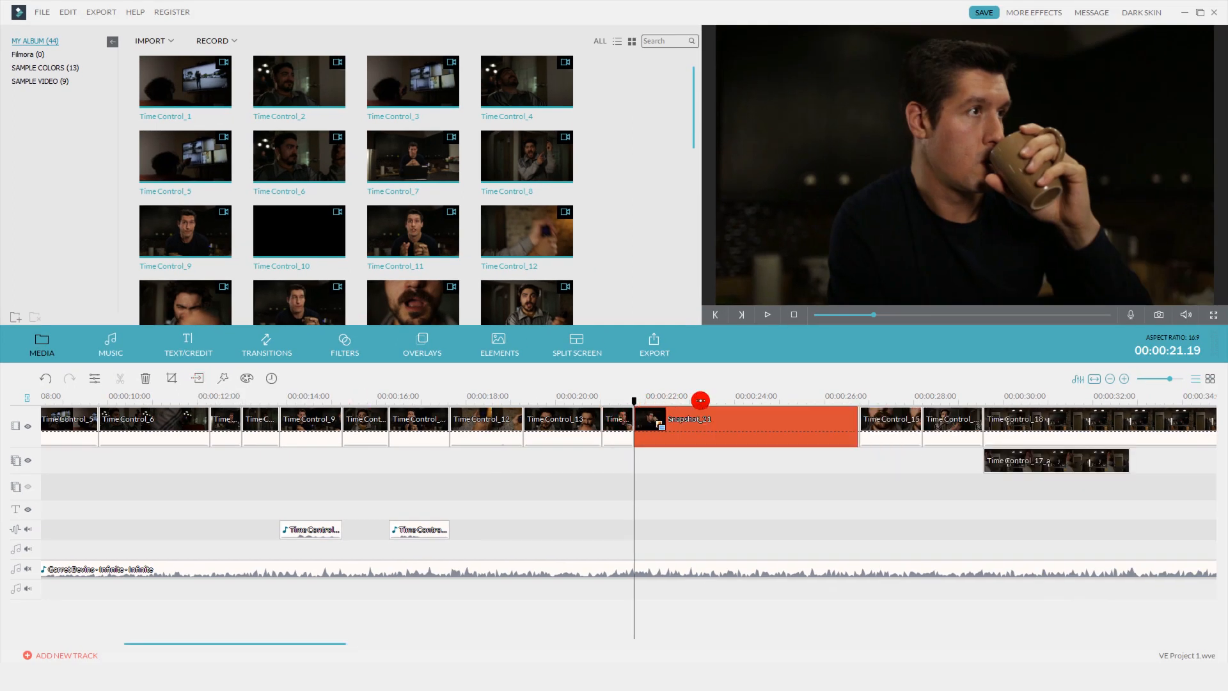
drag(688, 401, 682, 400)
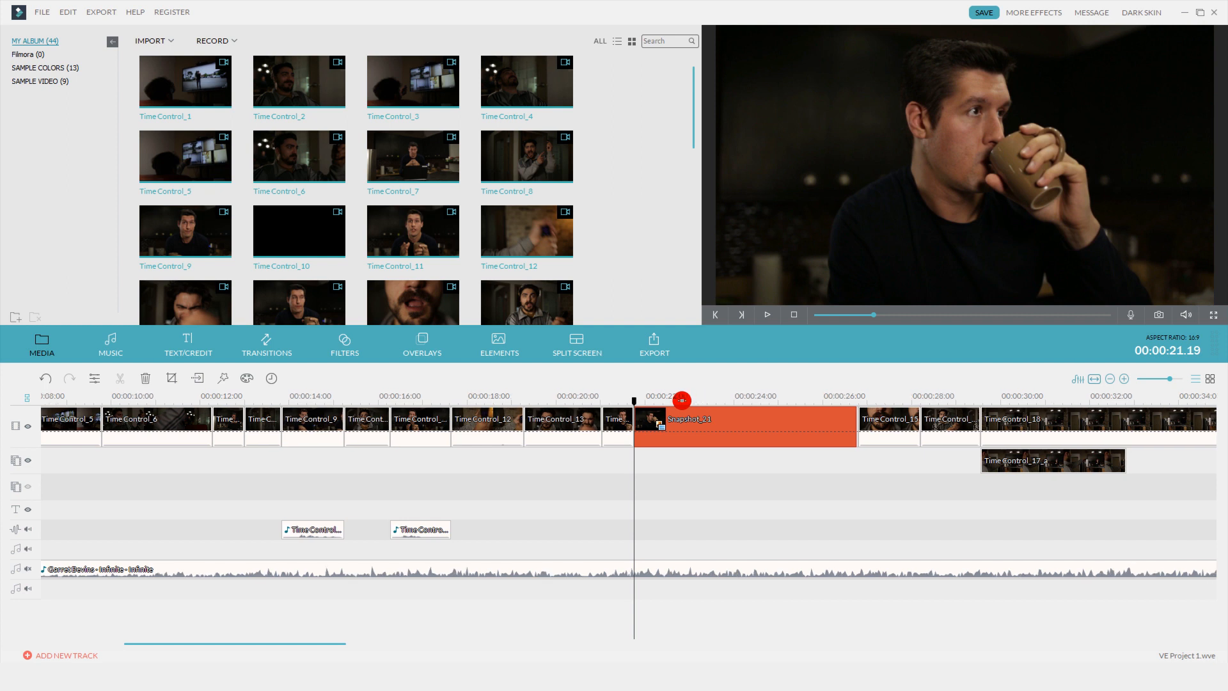
click(648, 400)
key(space)
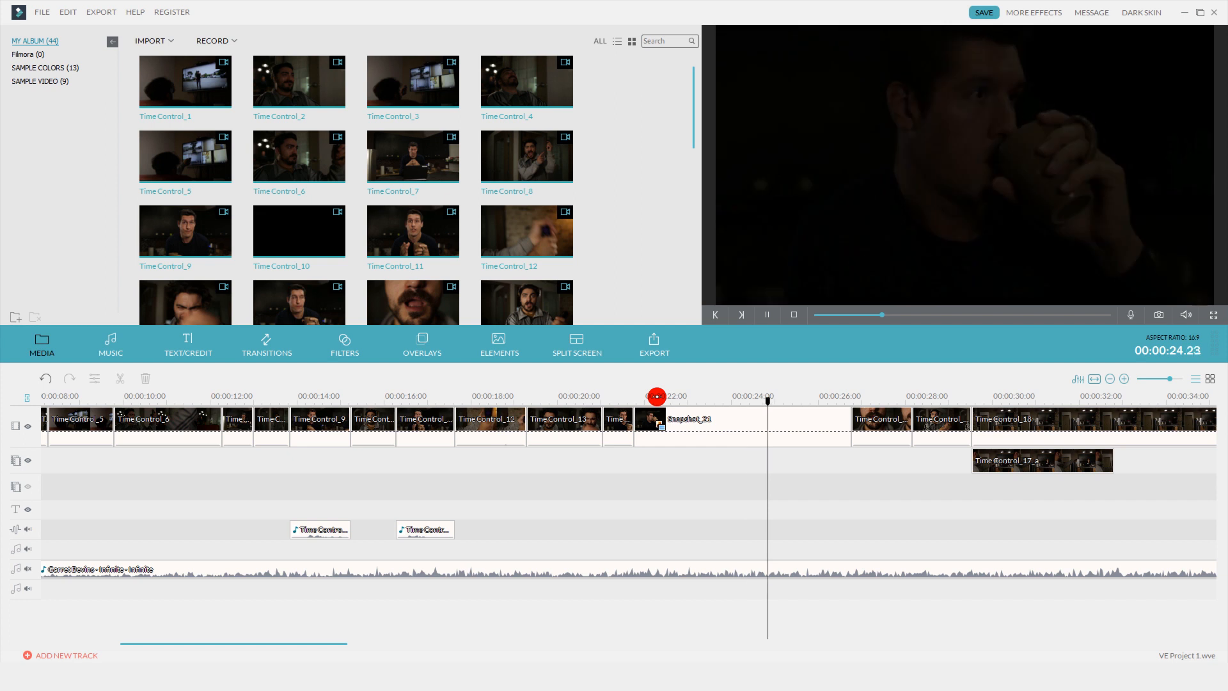
key(space)
Step: Delete the motion from the freeze-frame snapshot after Time Control_14, shorten it to about 1.6 seconds, and play the result
click(654, 393)
right_click(704, 420)
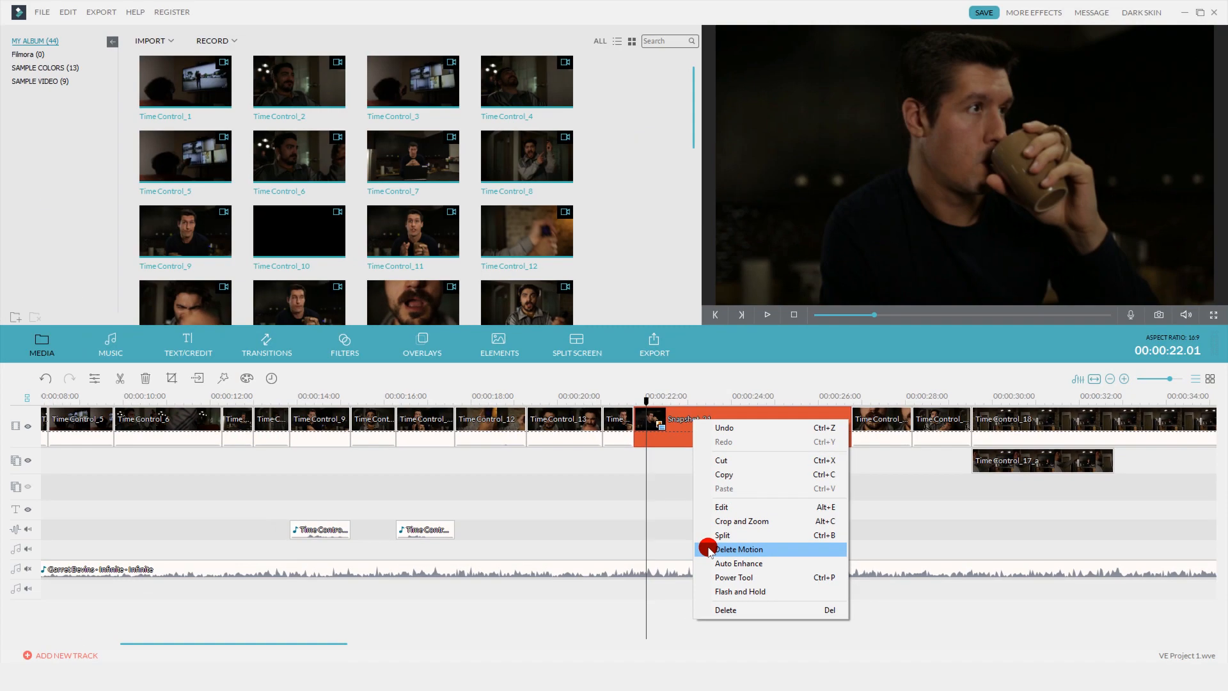
click(708, 548)
drag(850, 424, 589, 407)
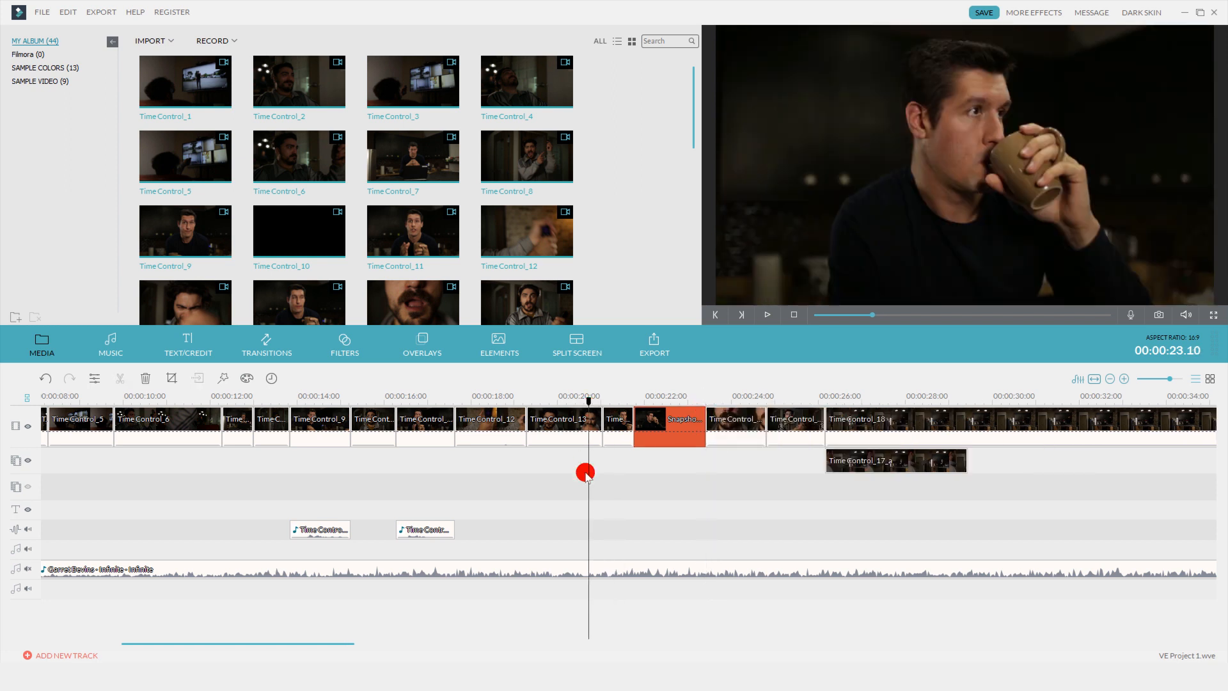
click(597, 470)
key(space)
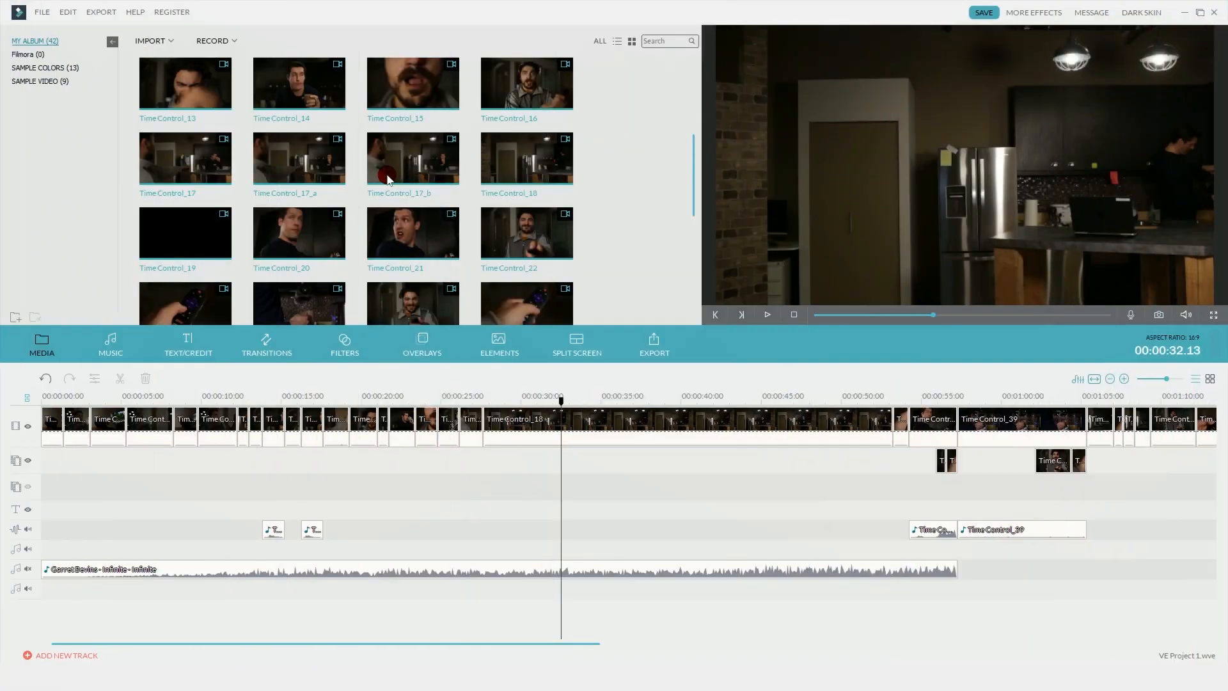
Step: Place Time Control_17_b on the second overlay track so that it starts with the Time Control_18 clip
click(456, 432)
drag(456, 432, 540, 453)
mouse_move(764, 476)
mouse_down()
mouse_move(707, 477)
mouse_move(590, 398)
mouse_move(403, 487)
mouse_move(448, 489)
mouse_up()
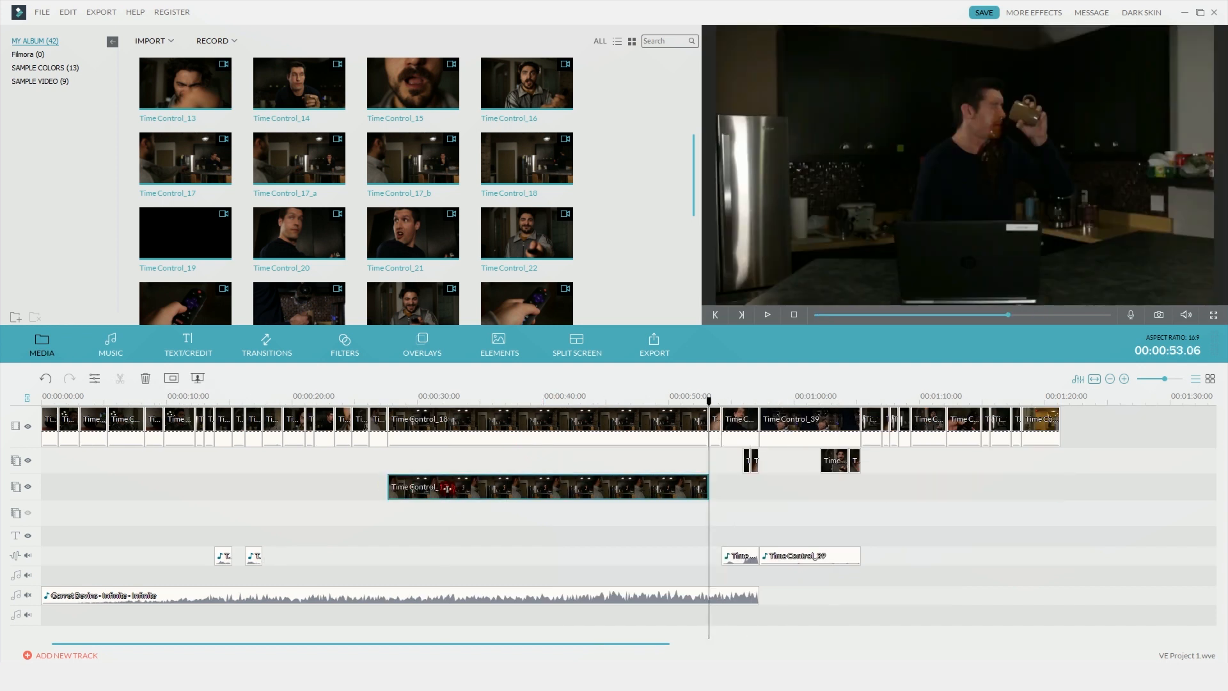
Step: Slide the shortened Time Control_17_b overlay earlier to start with Time Control_18, and scrub through the overlap
click(478, 399)
drag(502, 409, 527, 417)
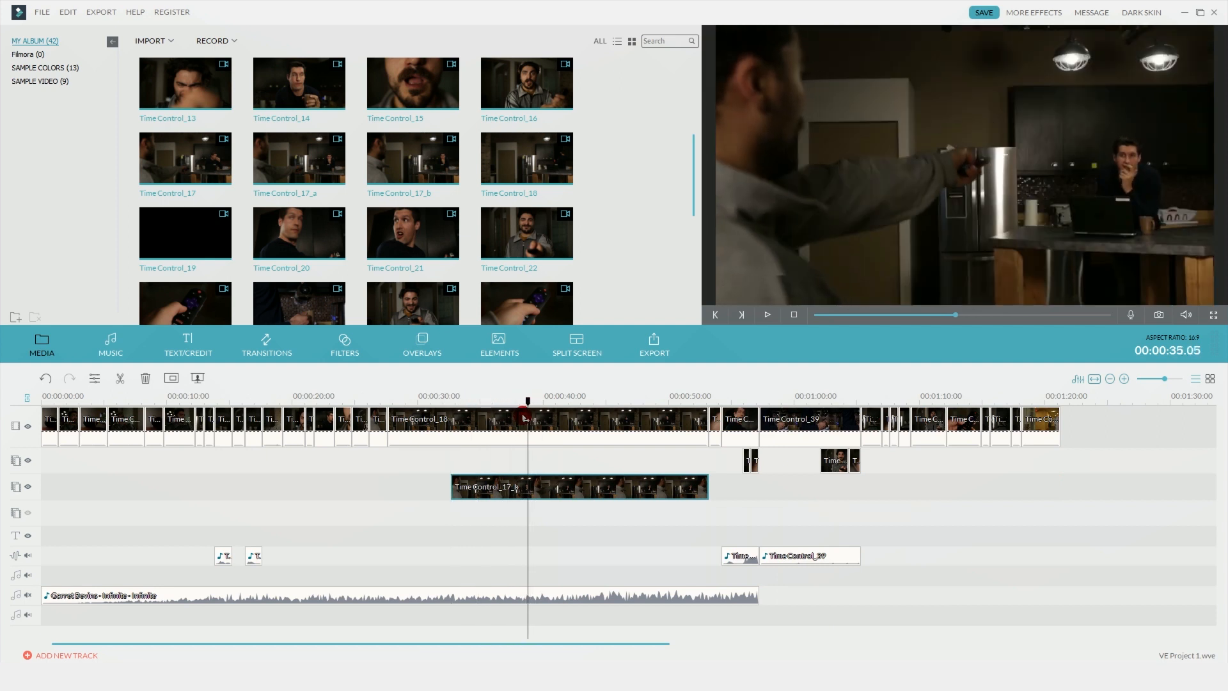
click(453, 488)
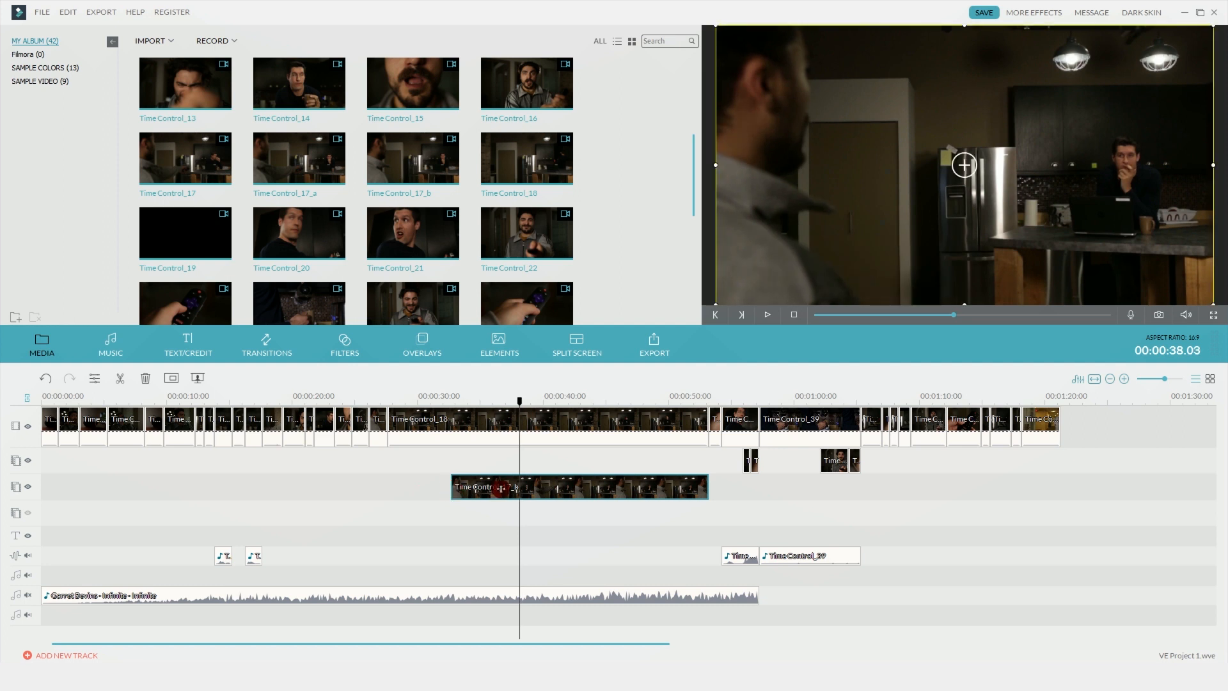
drag(510, 488, 454, 488)
drag(386, 402, 392, 402)
click(402, 403)
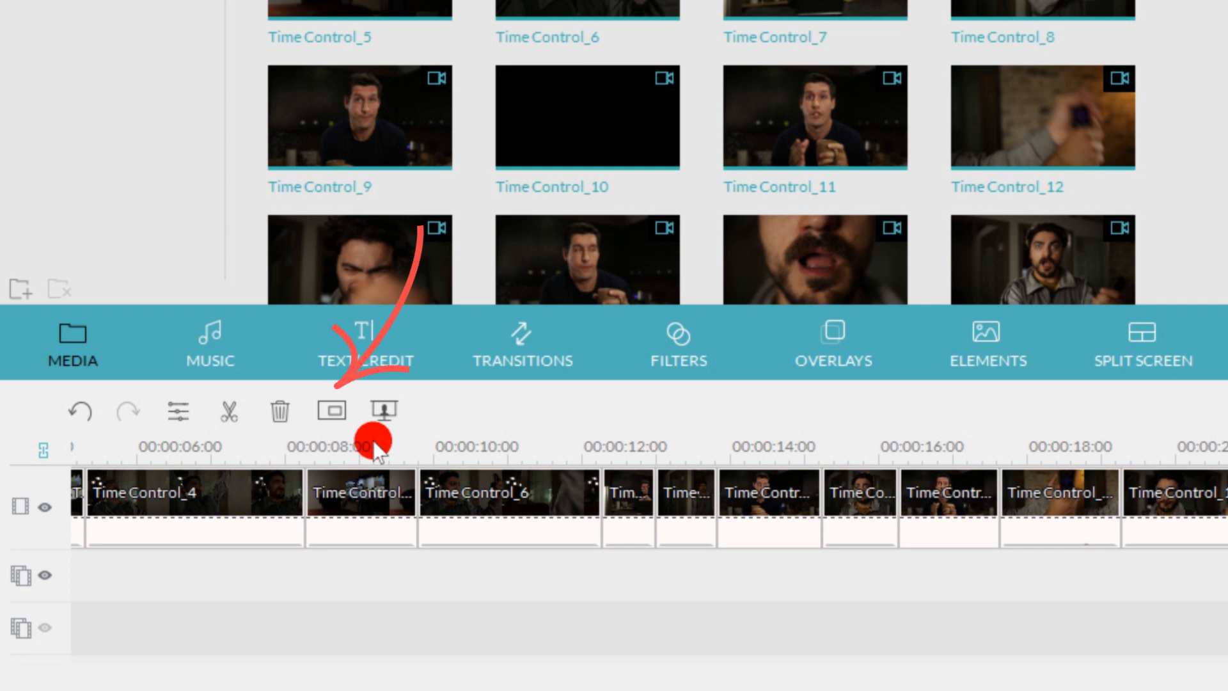
Step: Open the PIP editor for the Time Control_17_a overlay and try the diamond, X and other mask shapes
click(333, 411)
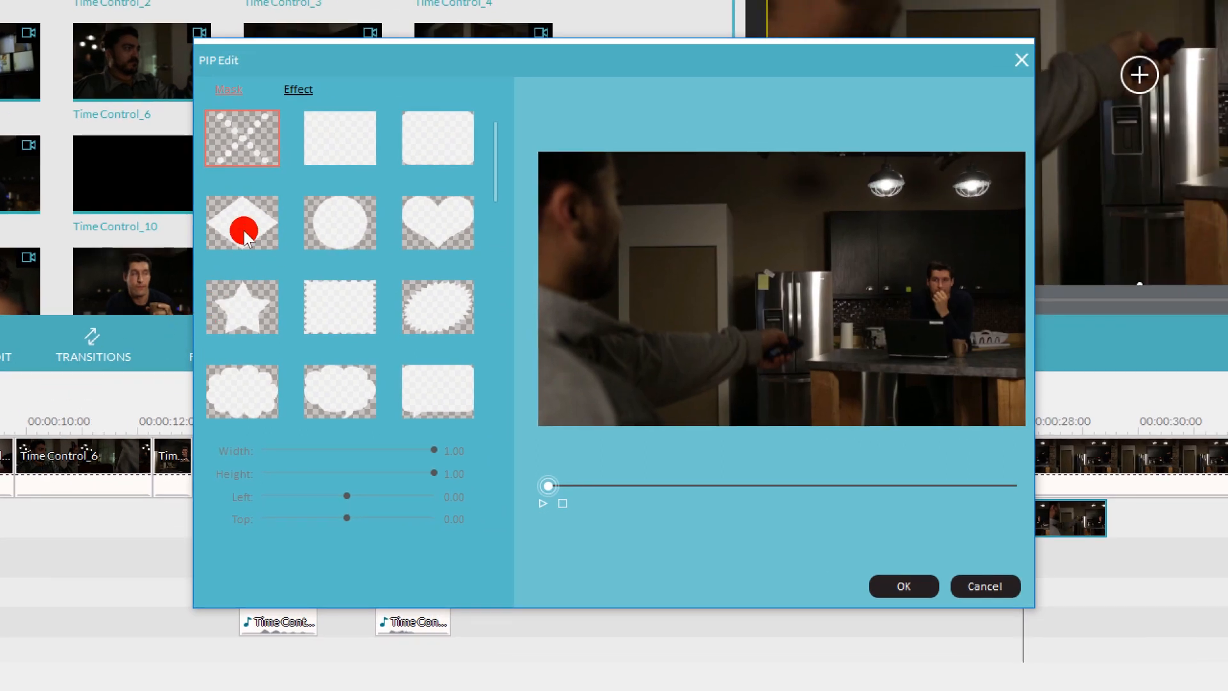
click(244, 230)
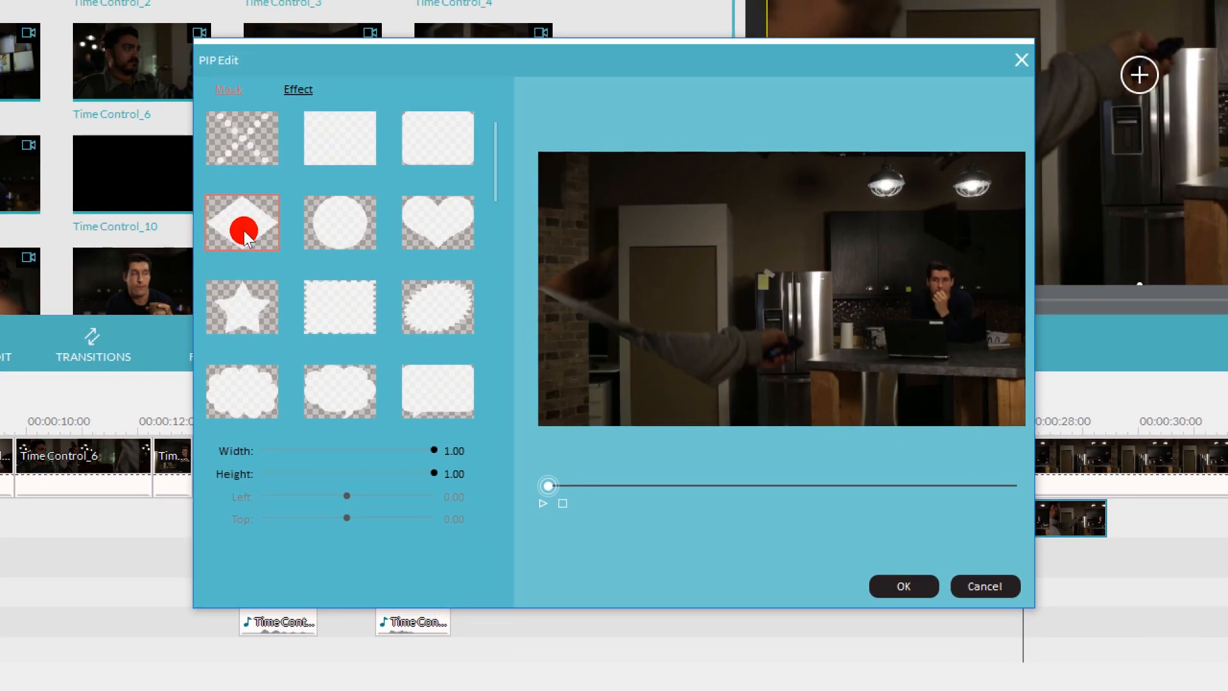
scroll(268, 325, down, 5)
click(254, 301)
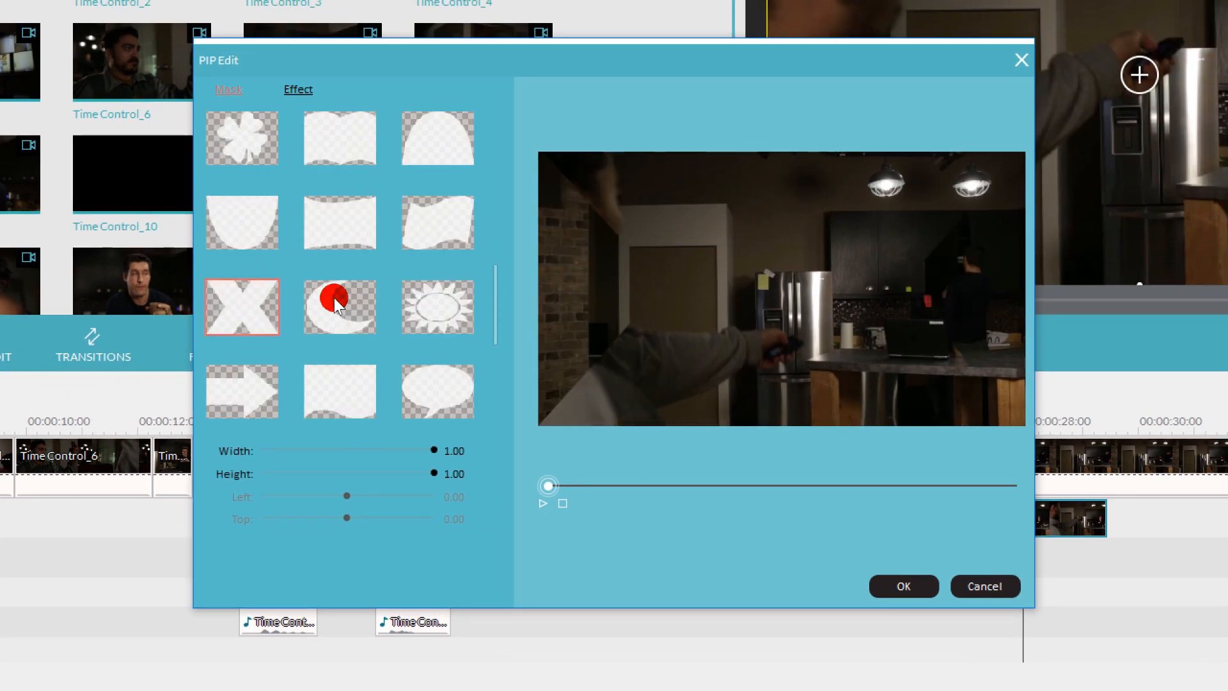
scroll(320, 293, up, 1)
click(357, 229)
scroll(356, 348, down, 2)
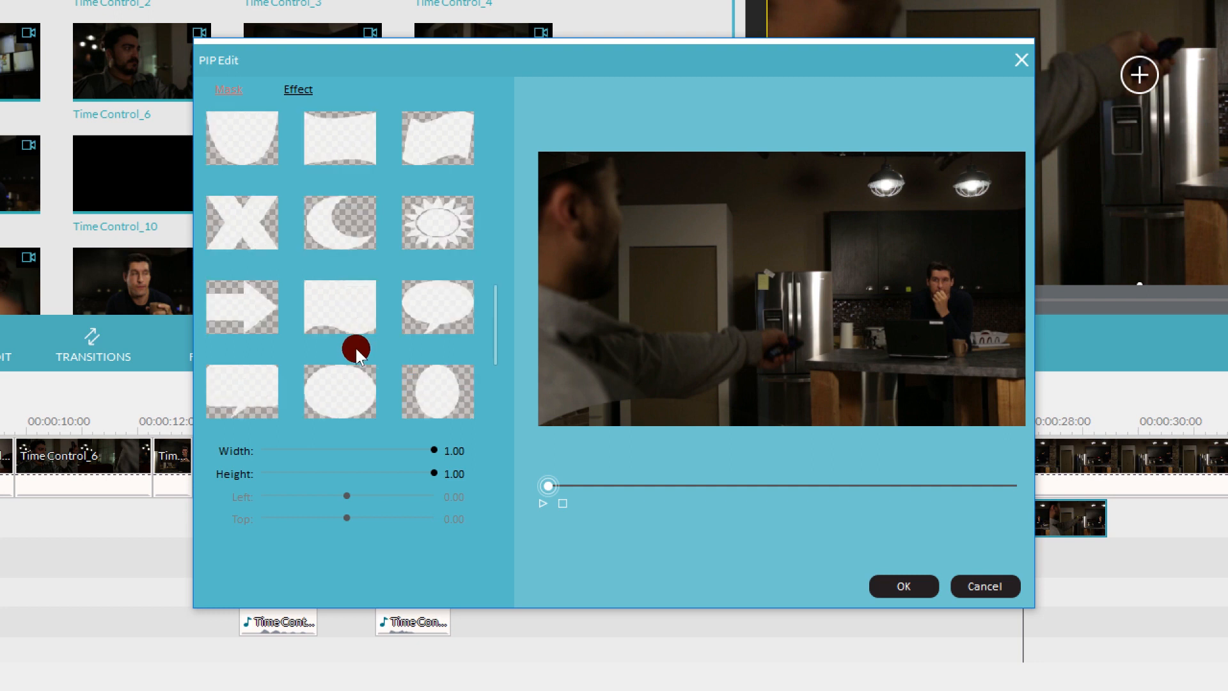
scroll(363, 343, up, 7)
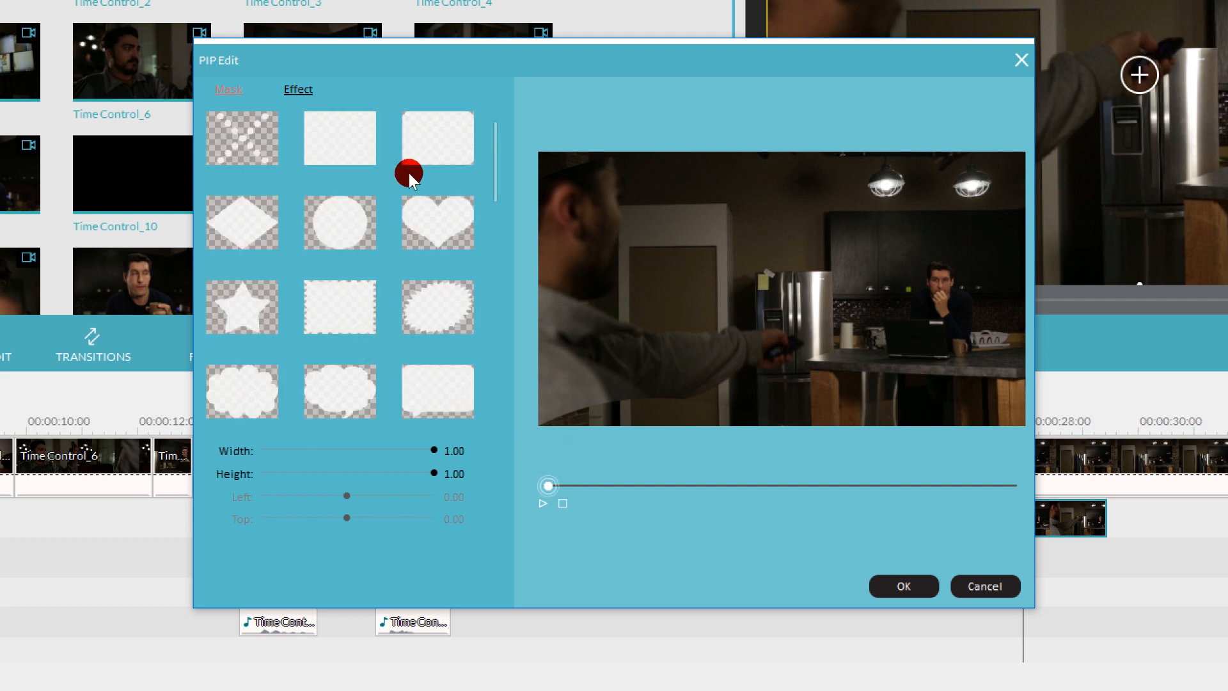
Step: Apply the plain rectangle mask to the overlay with width about 0.56 and left 0.00, and accept it
click(353, 152)
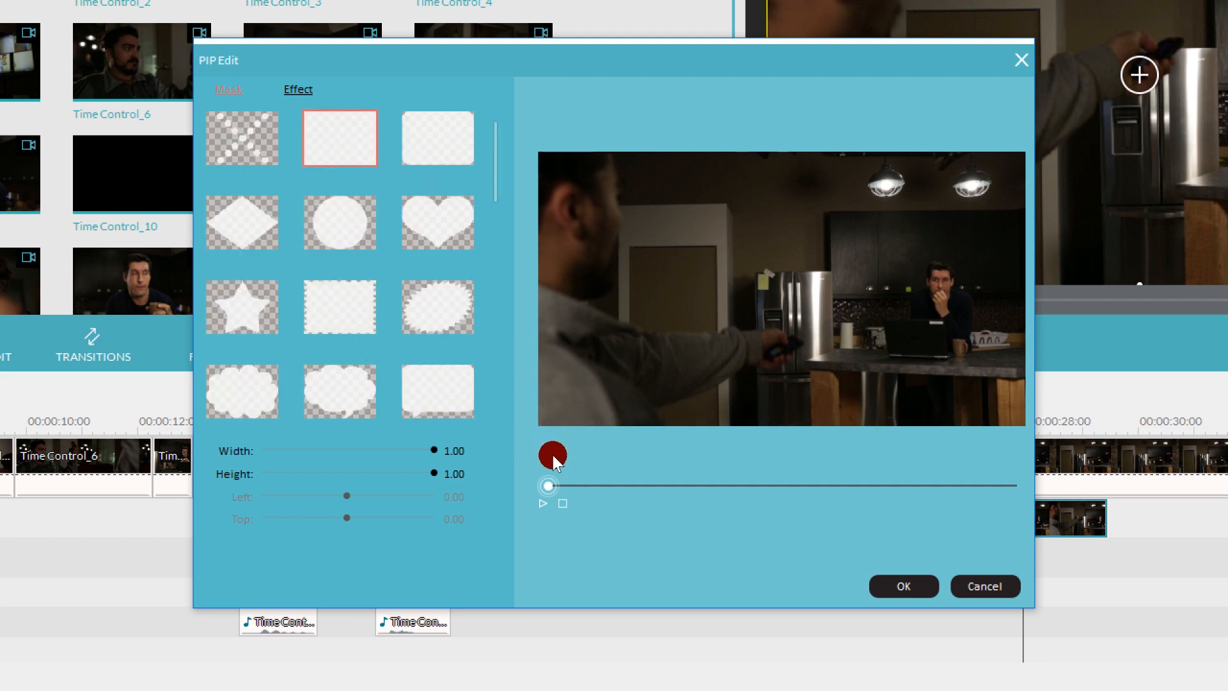
drag(432, 448, 358, 444)
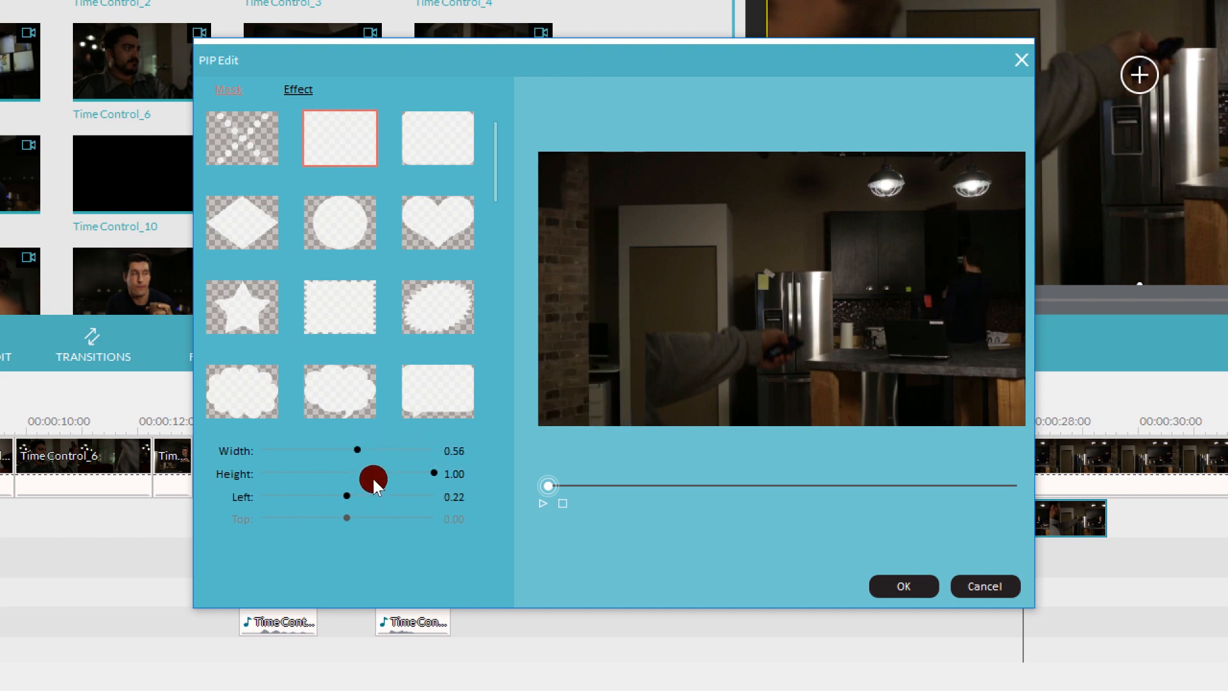
mouse_move(356, 451)
mouse_down()
mouse_move(335, 451)
mouse_move(357, 451)
mouse_up()
drag(338, 497, 247, 499)
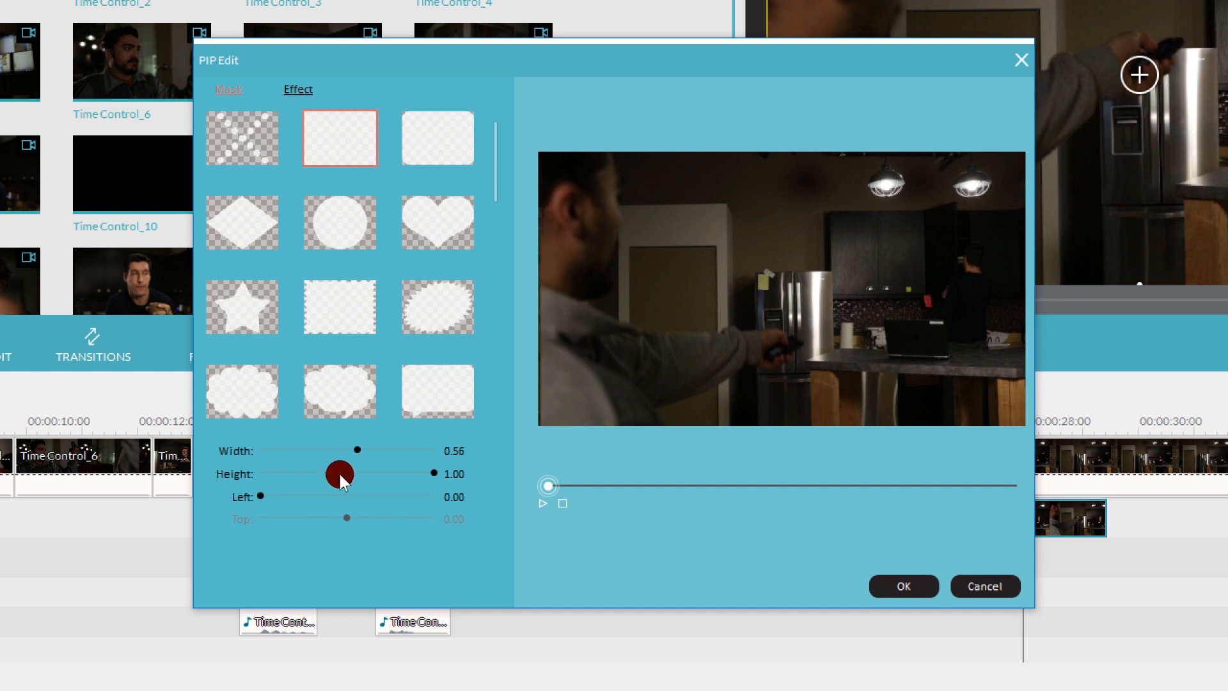
mouse_move(353, 447)
mouse_down()
mouse_move(428, 447)
mouse_move(338, 455)
mouse_move(353, 454)
mouse_up()
click(895, 583)
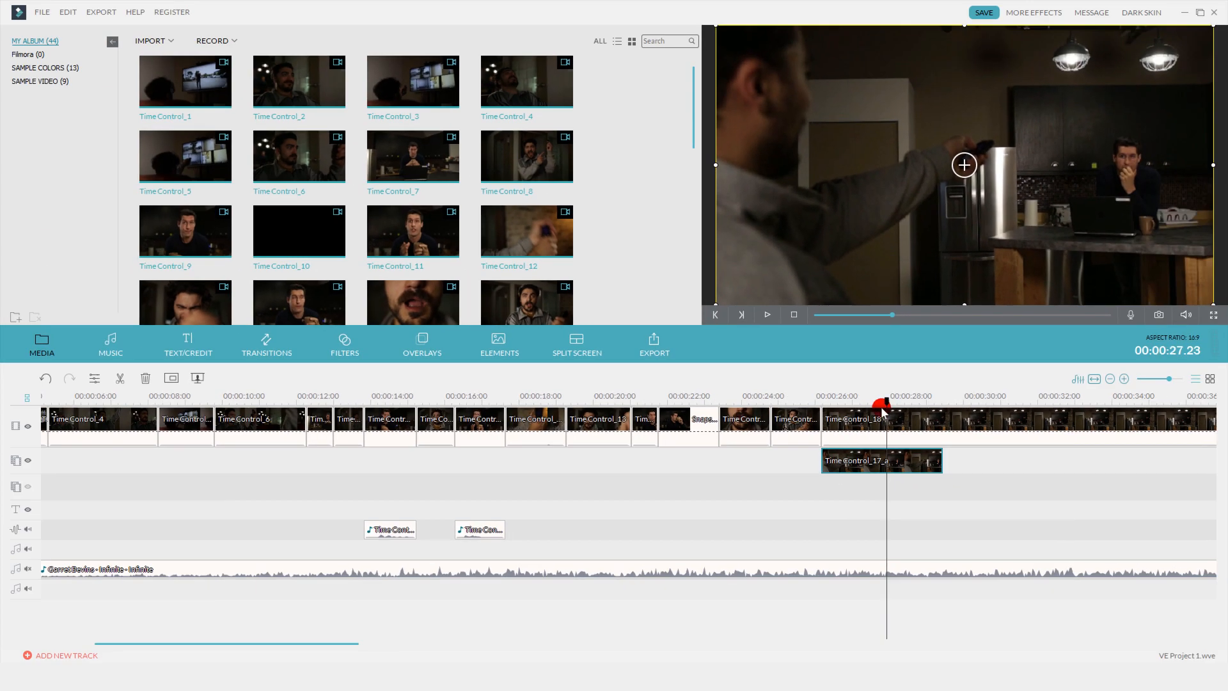
Step: Set the Time Control_18 clip to play in reverse at 10.00X speed
click(900, 403)
click(904, 421)
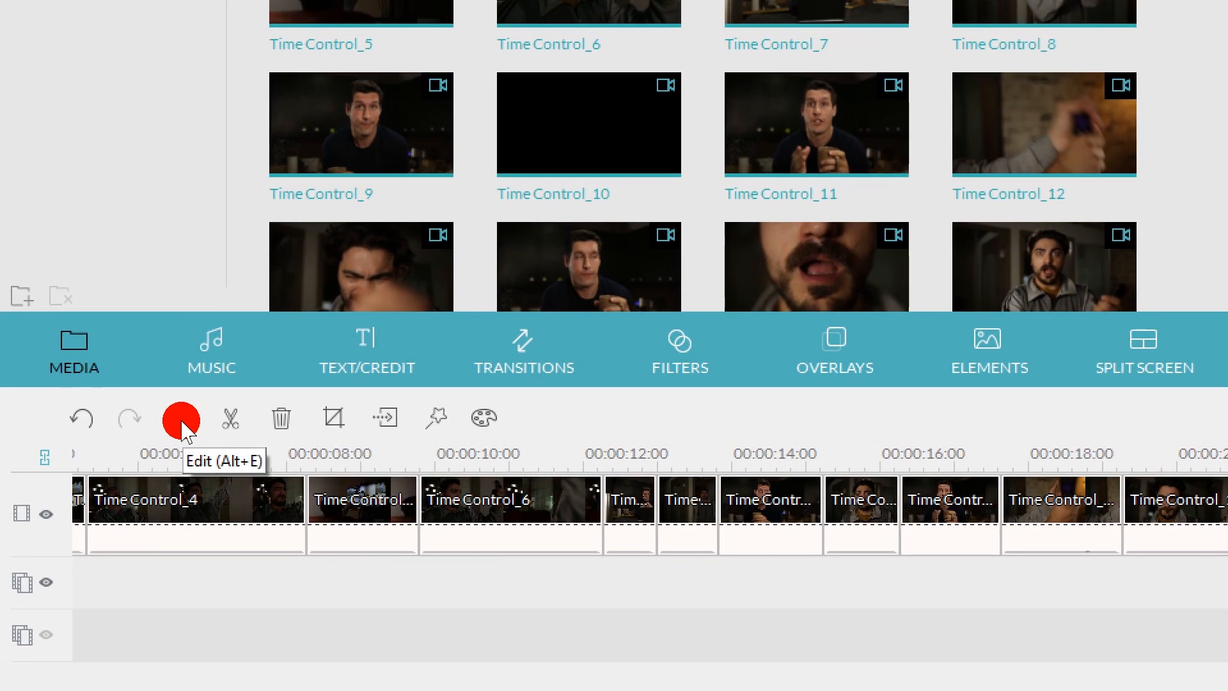
click(182, 422)
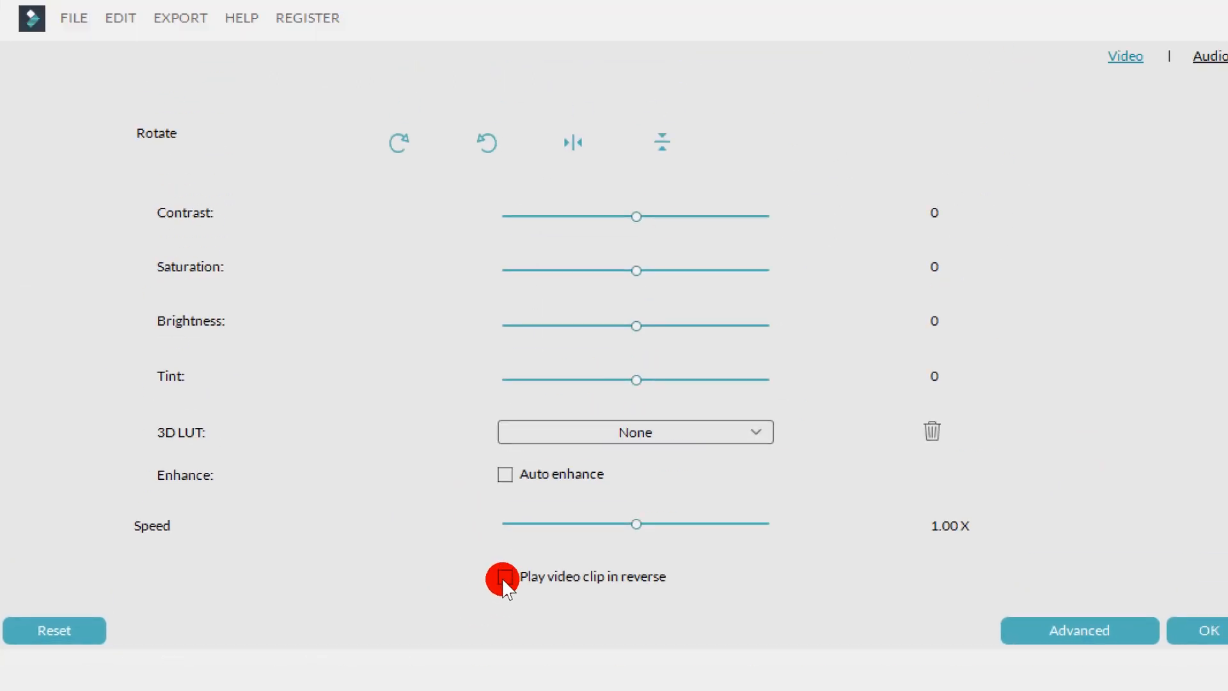
click(505, 578)
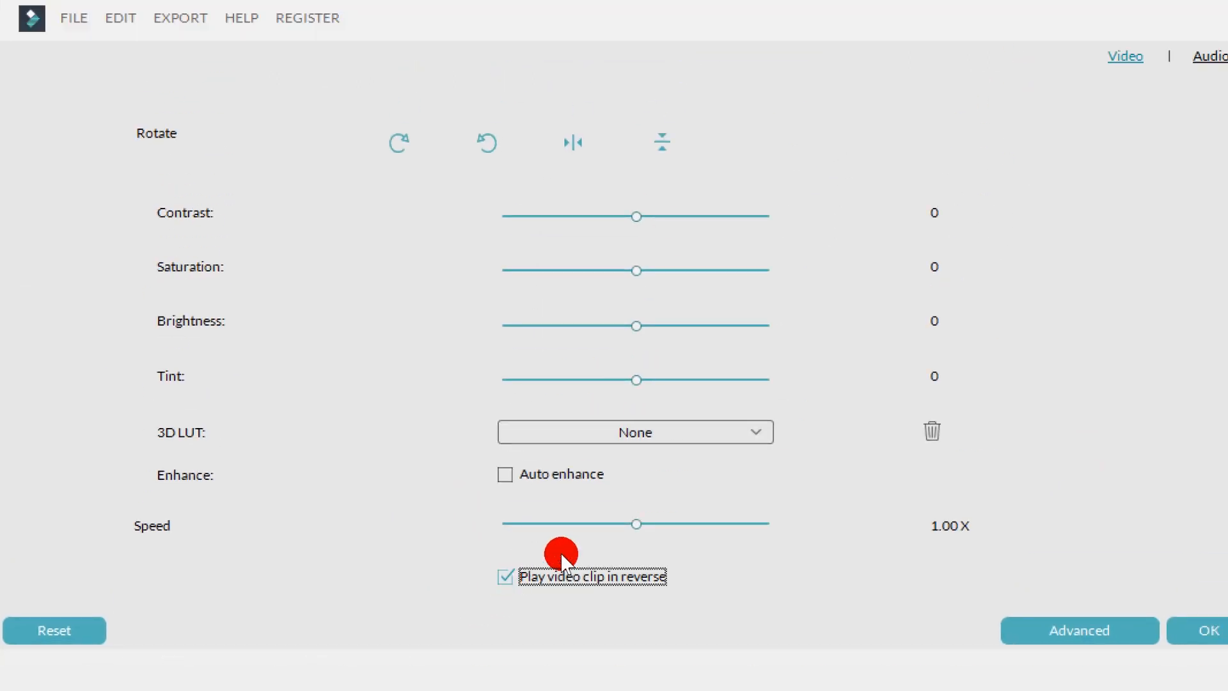
drag(636, 525, 726, 524)
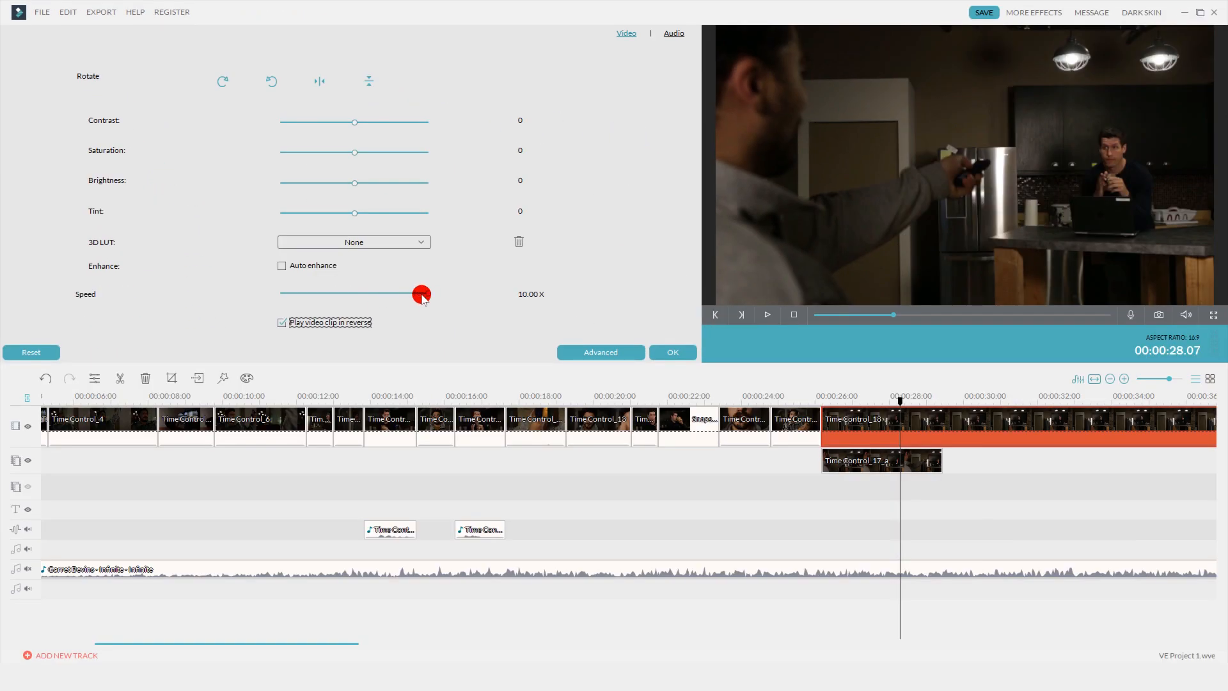
drag(423, 295, 424, 295)
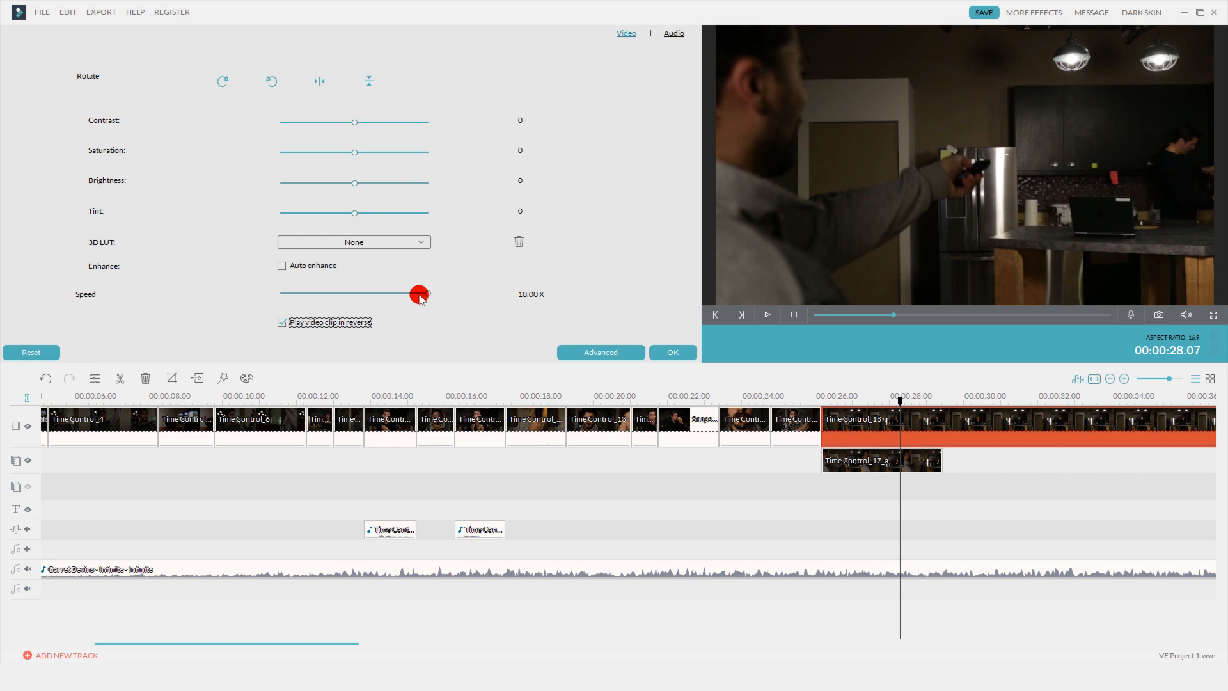
click(673, 353)
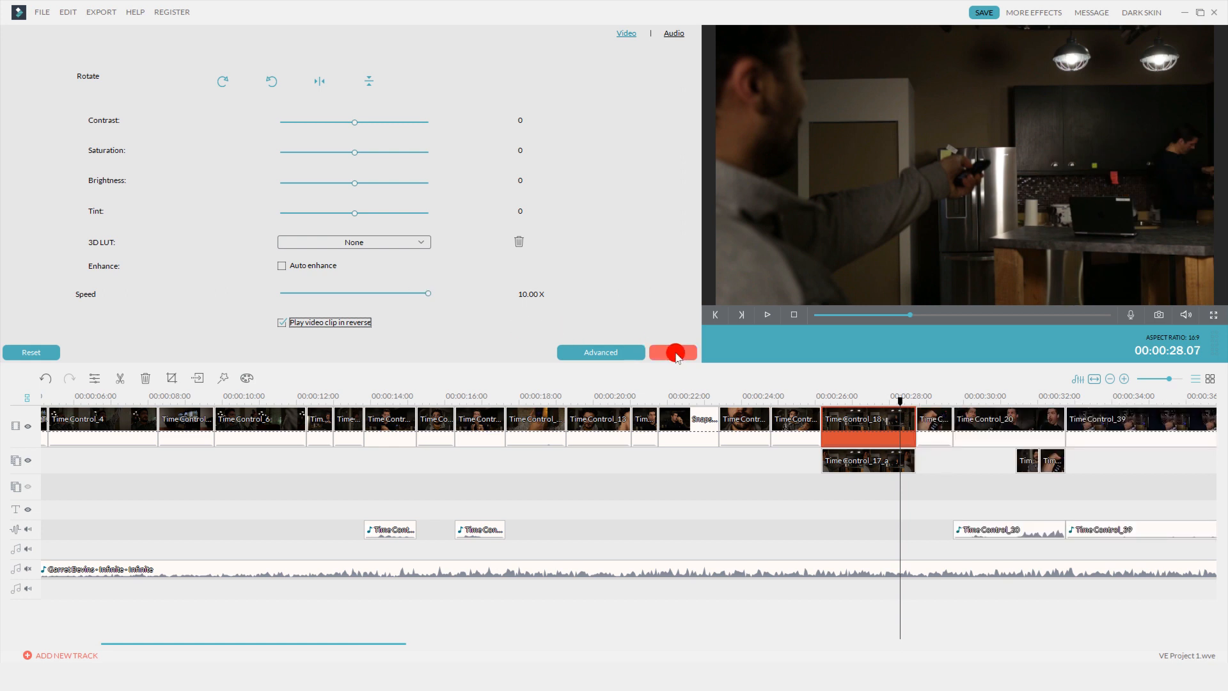
Step: Play back the beginning of the reversed Time Control_18 clip with its masked overlay
drag(899, 401, 838, 403)
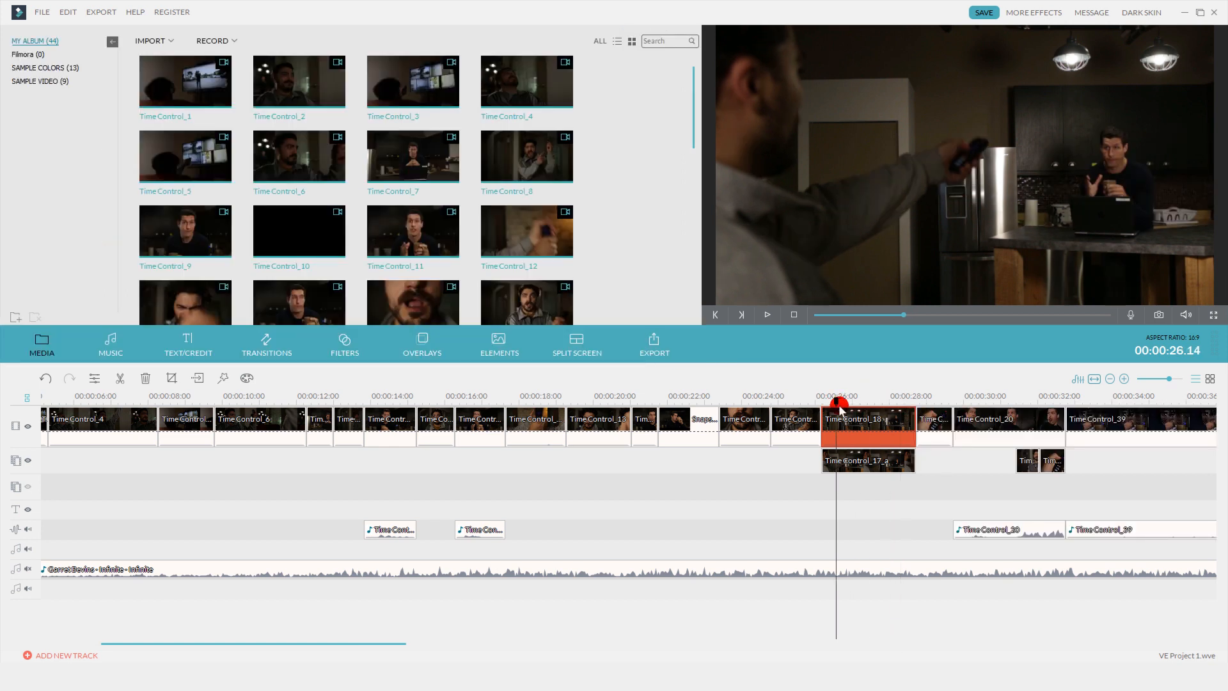
key(space)
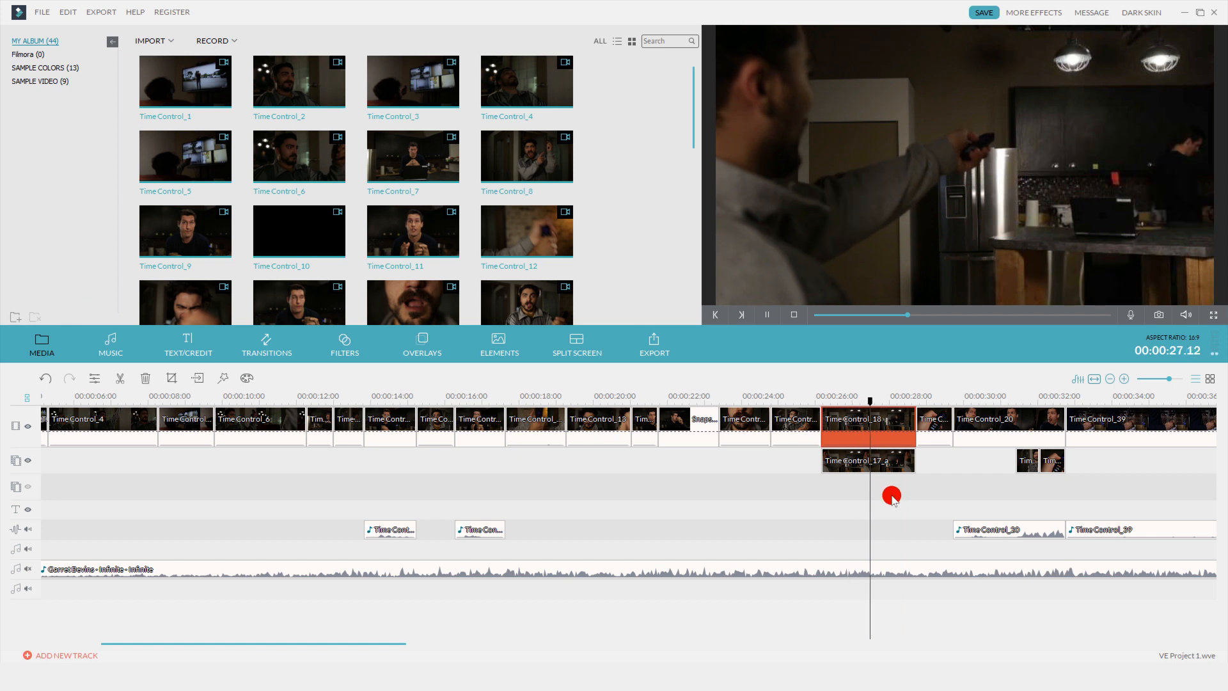
click(878, 424)
Step: Take a snapshot of the frame at 00:00:26.04, at the start of the Time Control_18 clip
drag(875, 402, 821, 408)
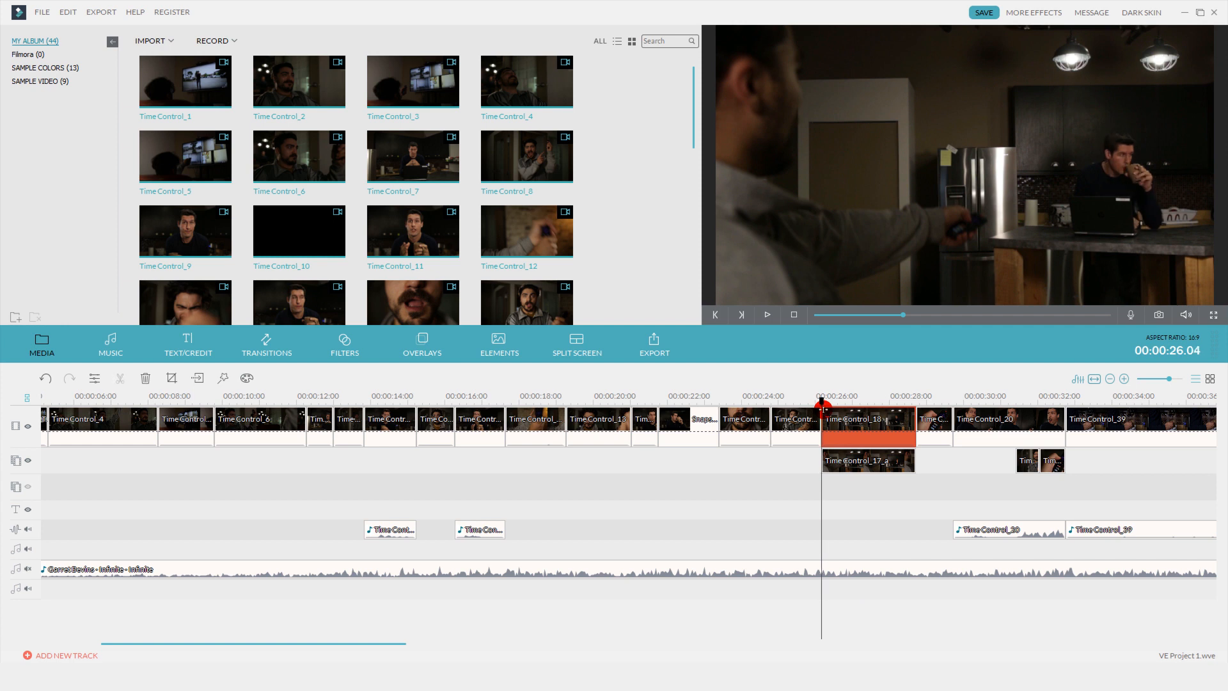
key(Left)
key(Right)
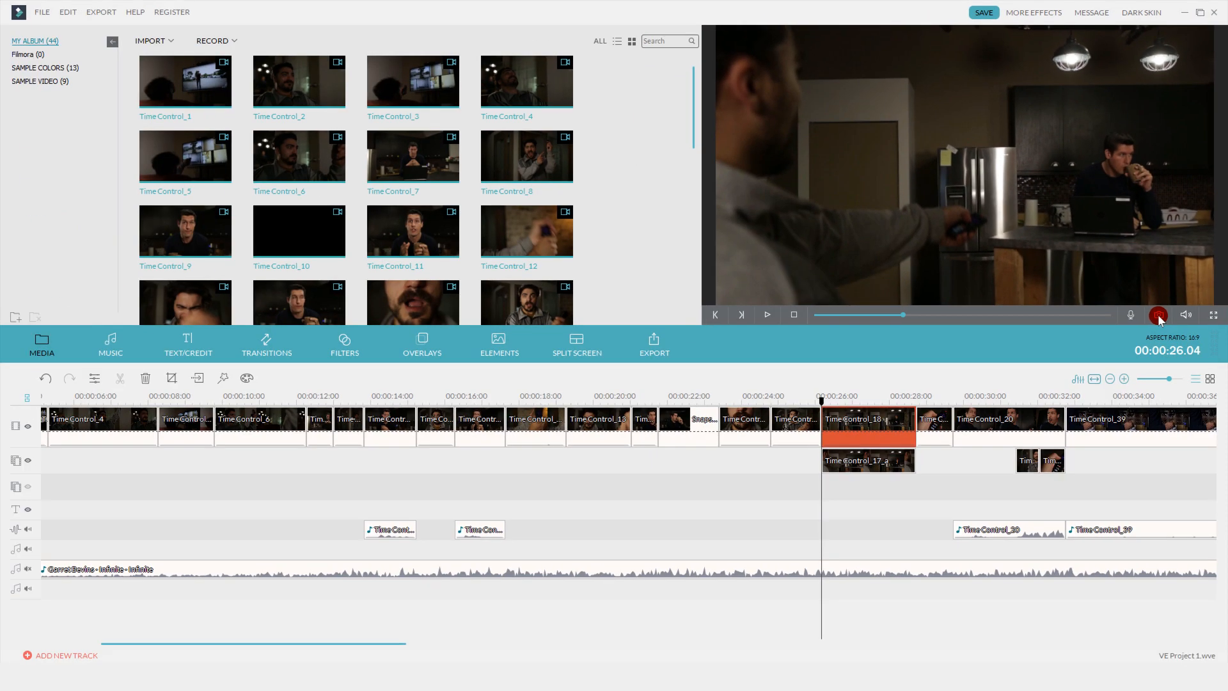
click(1158, 315)
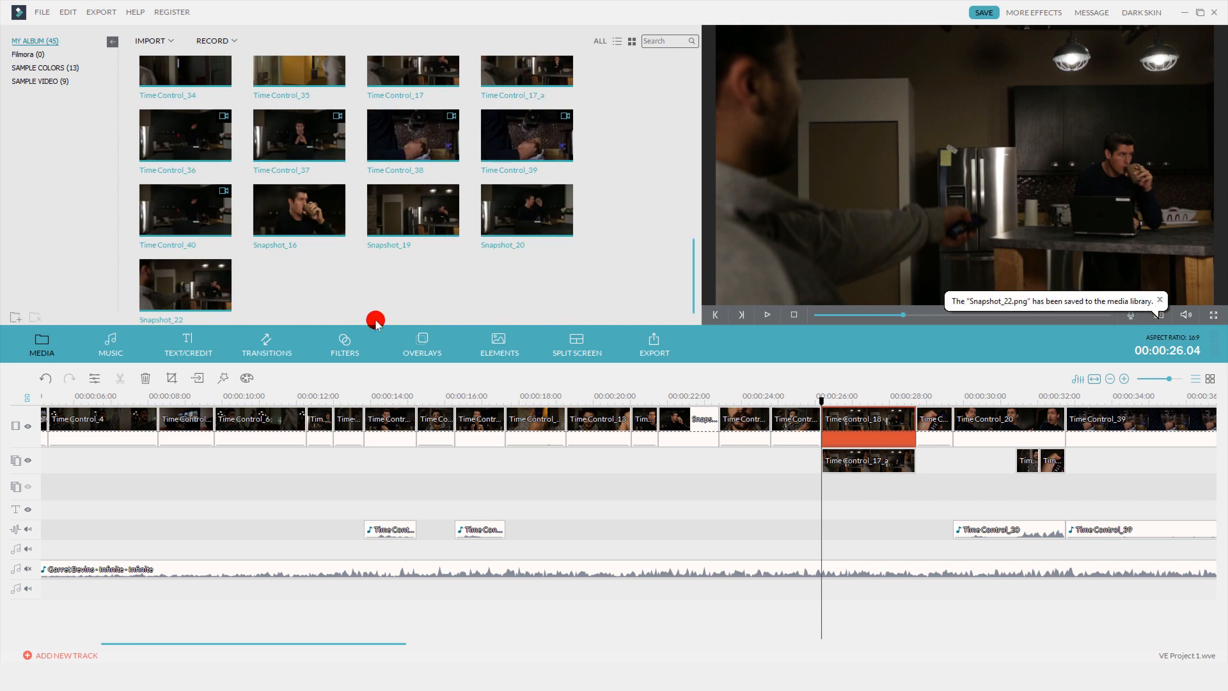
Step: Insert Snapshot_22 before Time Control_18 on the main video track and align the Time Control_17_a overlay with its start
click(218, 310)
drag(218, 299, 847, 404)
drag(923, 458, 910, 438)
Step: Split Snapshot_22 at 00:00:26.17, delete the remainder after the cut, and scrub back to the snapshot's start
drag(823, 403, 841, 409)
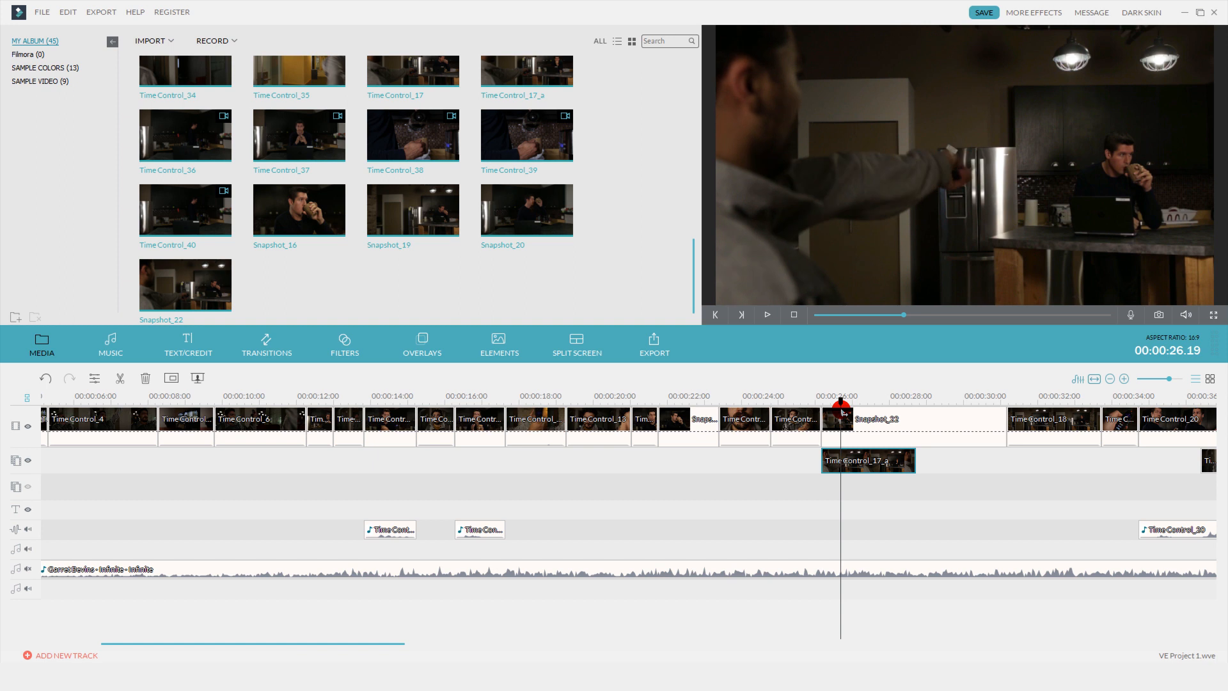
click(852, 415)
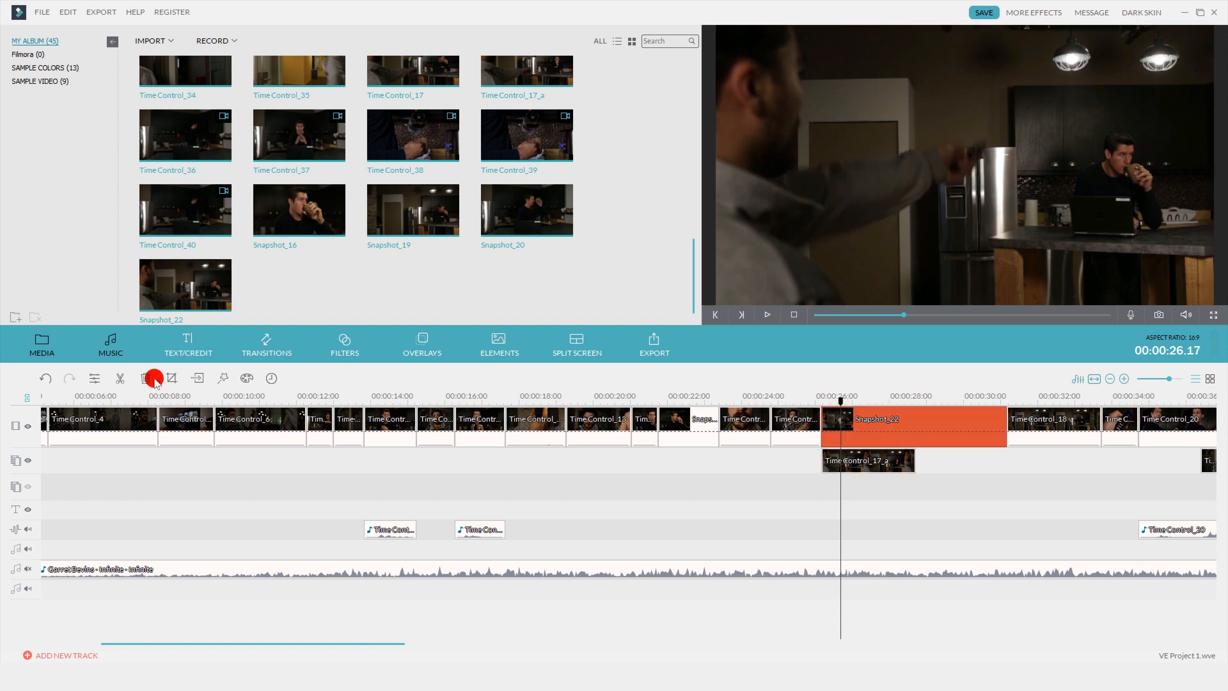
click(119, 379)
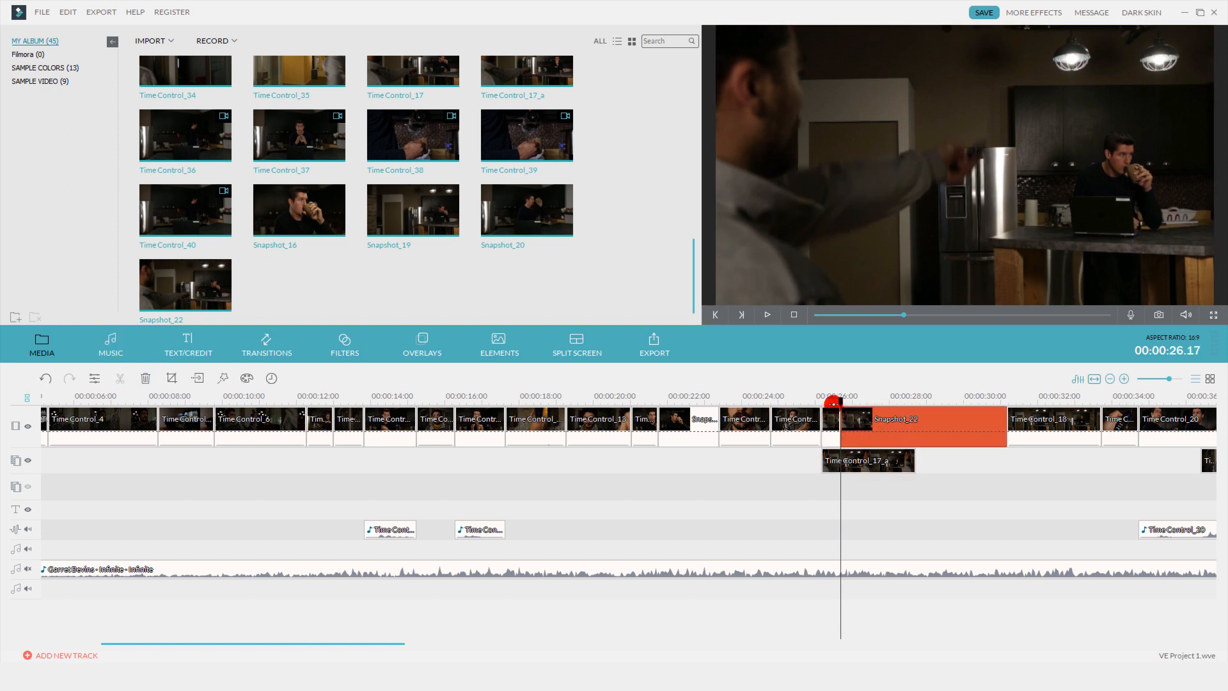
click(145, 379)
drag(840, 401, 824, 404)
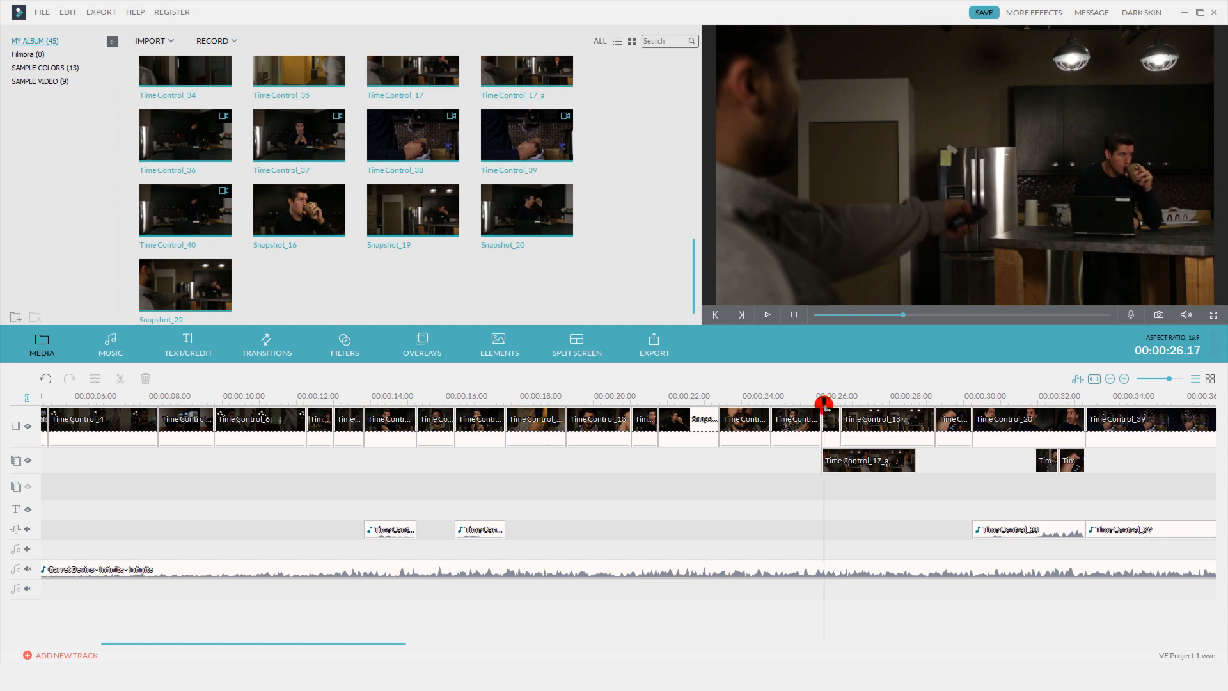
Step: Extend the Time Control_17_a overlay to the end of the Time Control_18 clip and play back the section
click(913, 458)
drag(914, 459, 934, 464)
drag(935, 402, 824, 404)
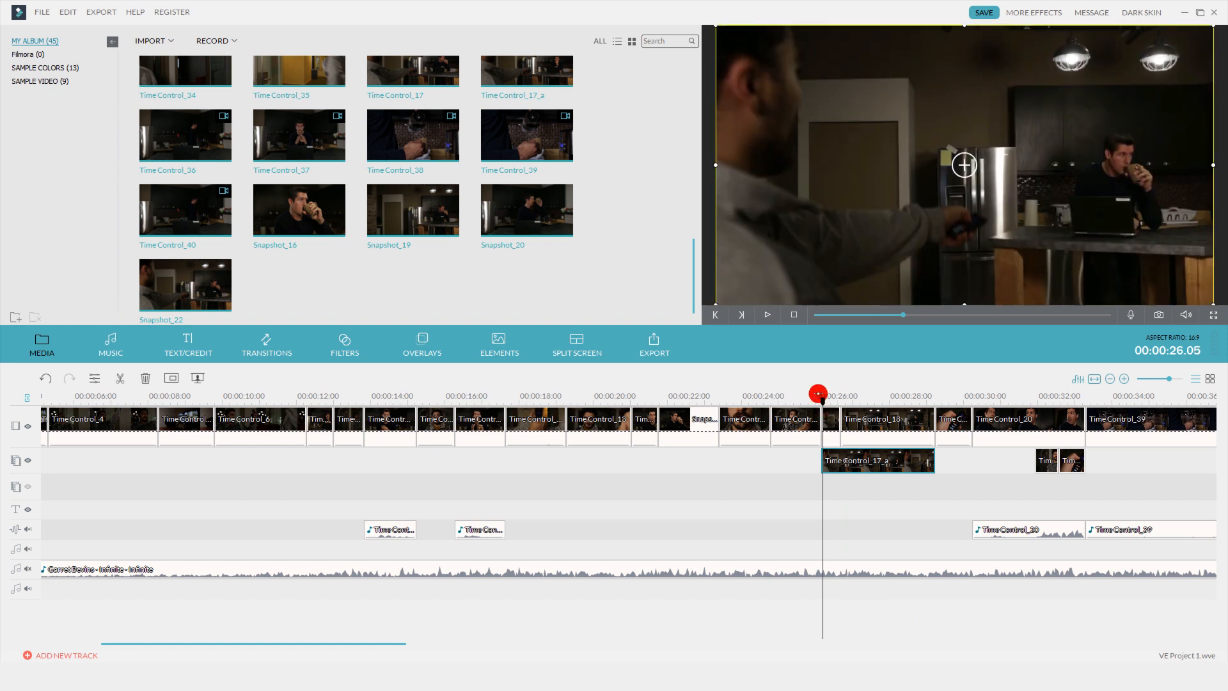
key(space)
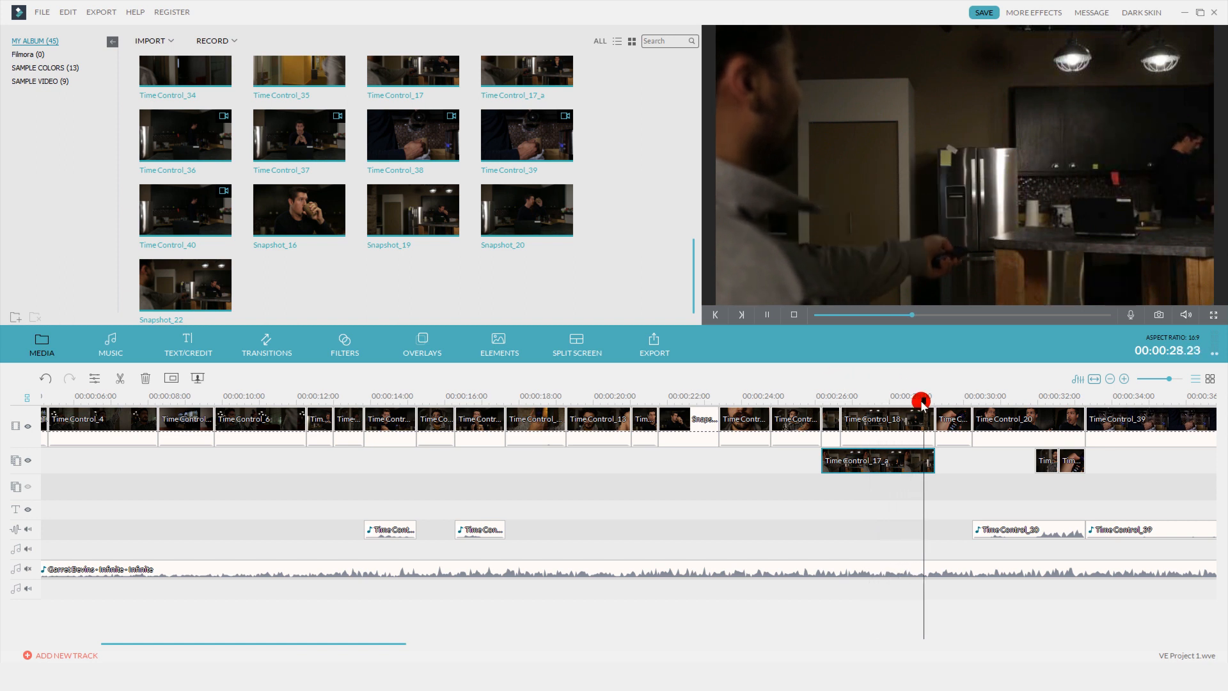
click(893, 398)
click(833, 399)
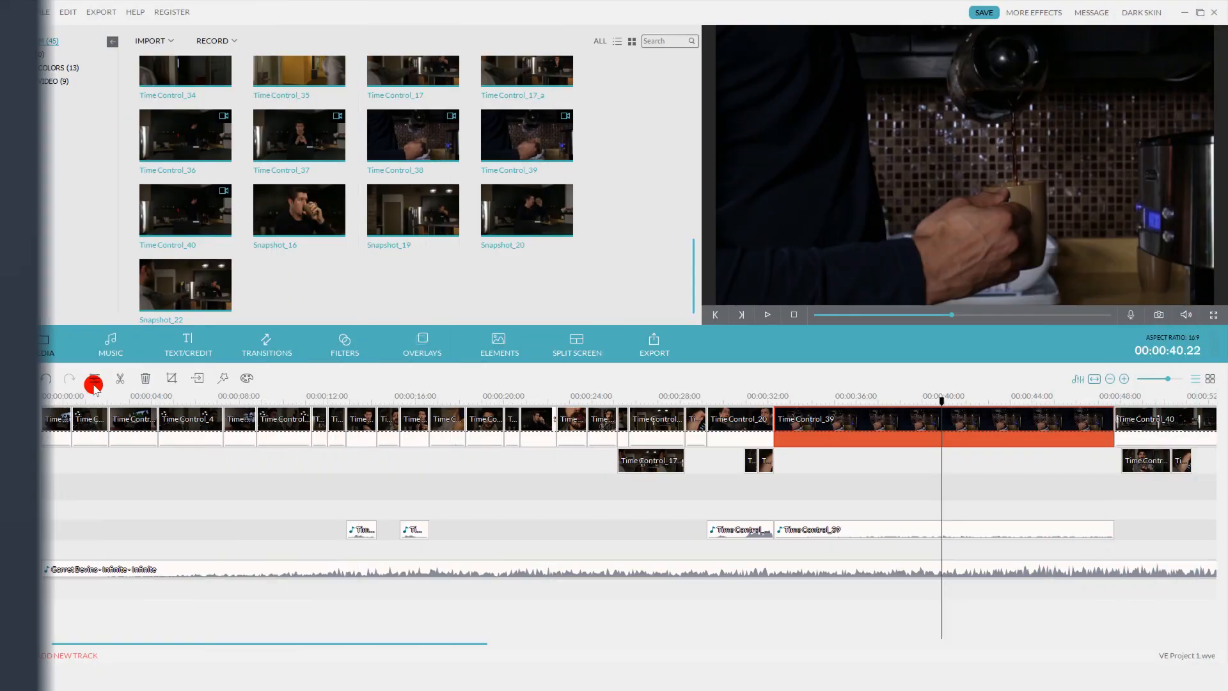
Step: Slow the Time Control_39 clip down to 0.50X speed
click(498, 416)
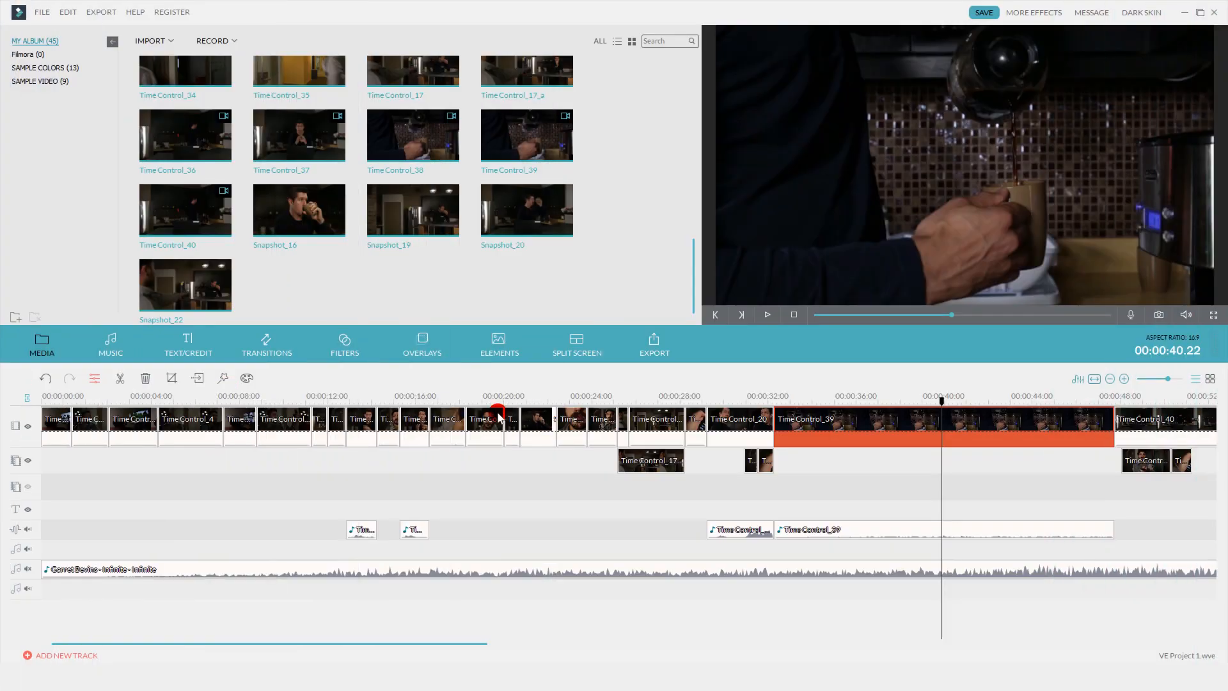
click(778, 398)
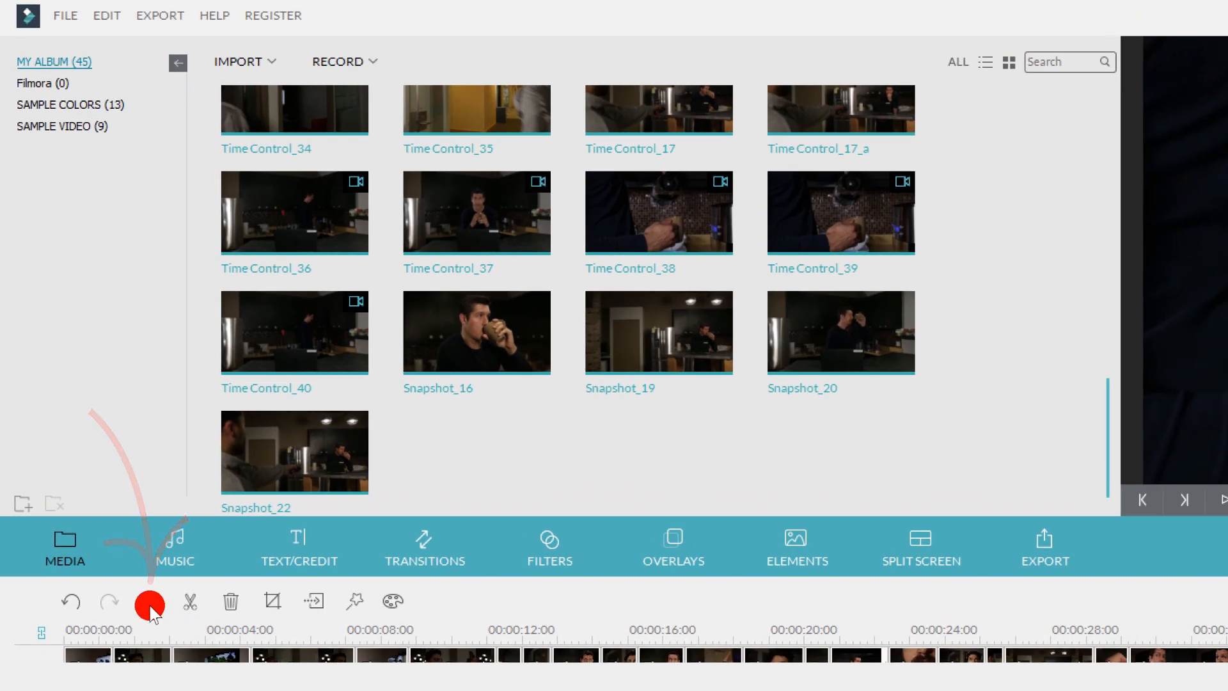
click(149, 601)
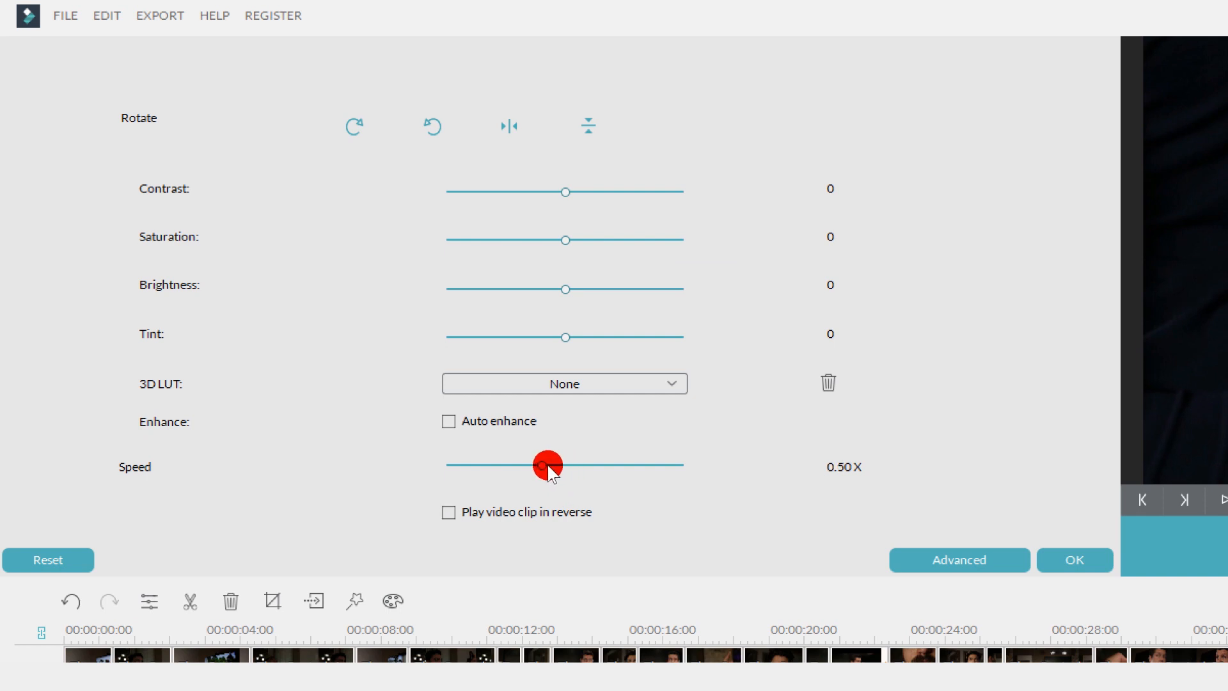
click(1071, 560)
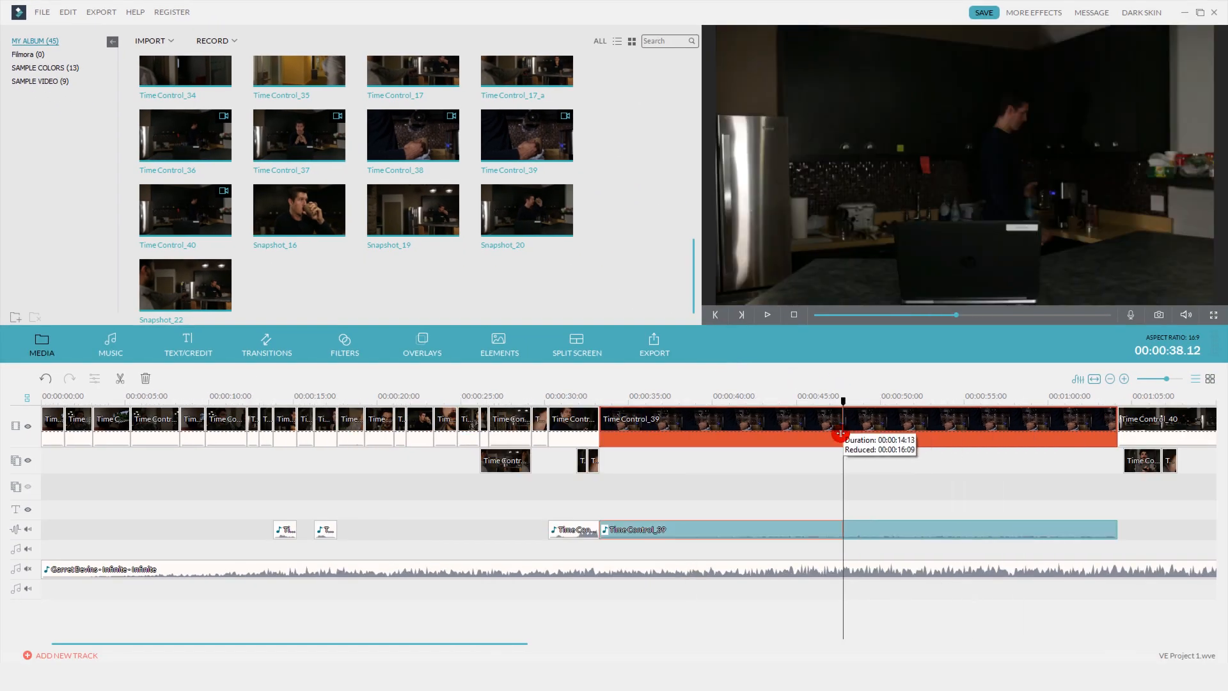
Step: Trim the end of Time Control_39 to about 00:00:41, align its two overlay clips with the new end, and preview it
drag(756, 435, 731, 436)
drag(819, 477, 731, 463)
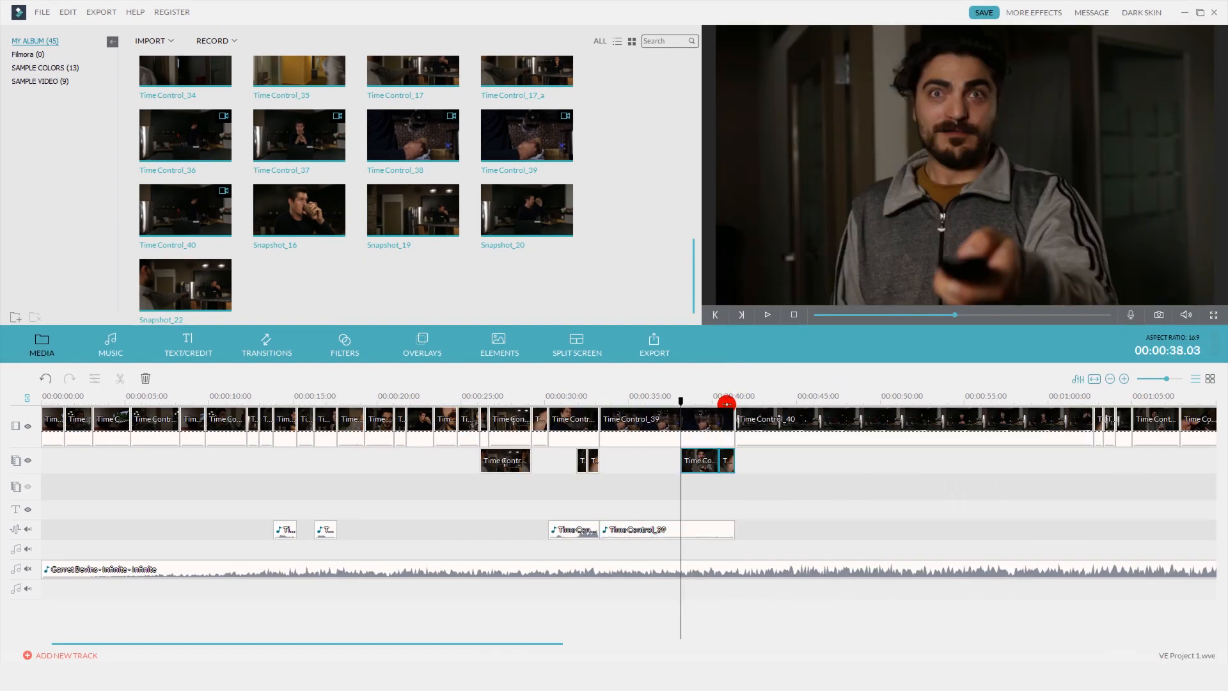
drag(680, 403, 606, 405)
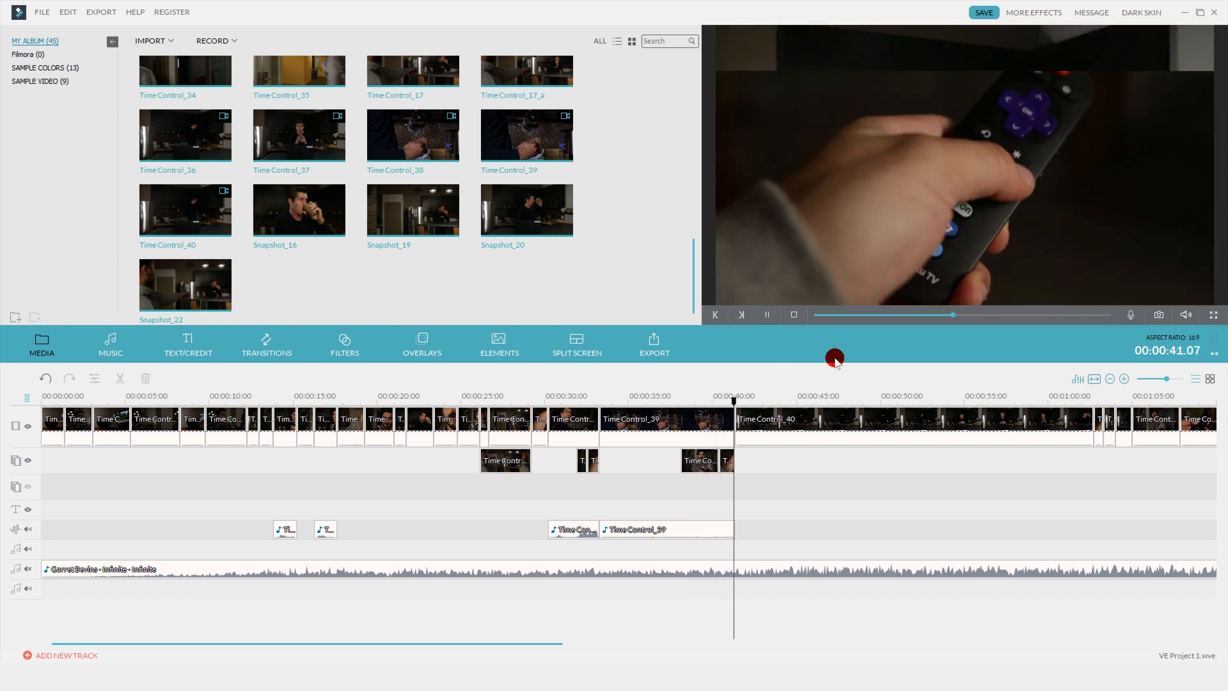
Step: Speed the Time Control_40 clip up to 10.00X and play back from the end portion of Time Control_39
click(769, 400)
drag(787, 401, 845, 401)
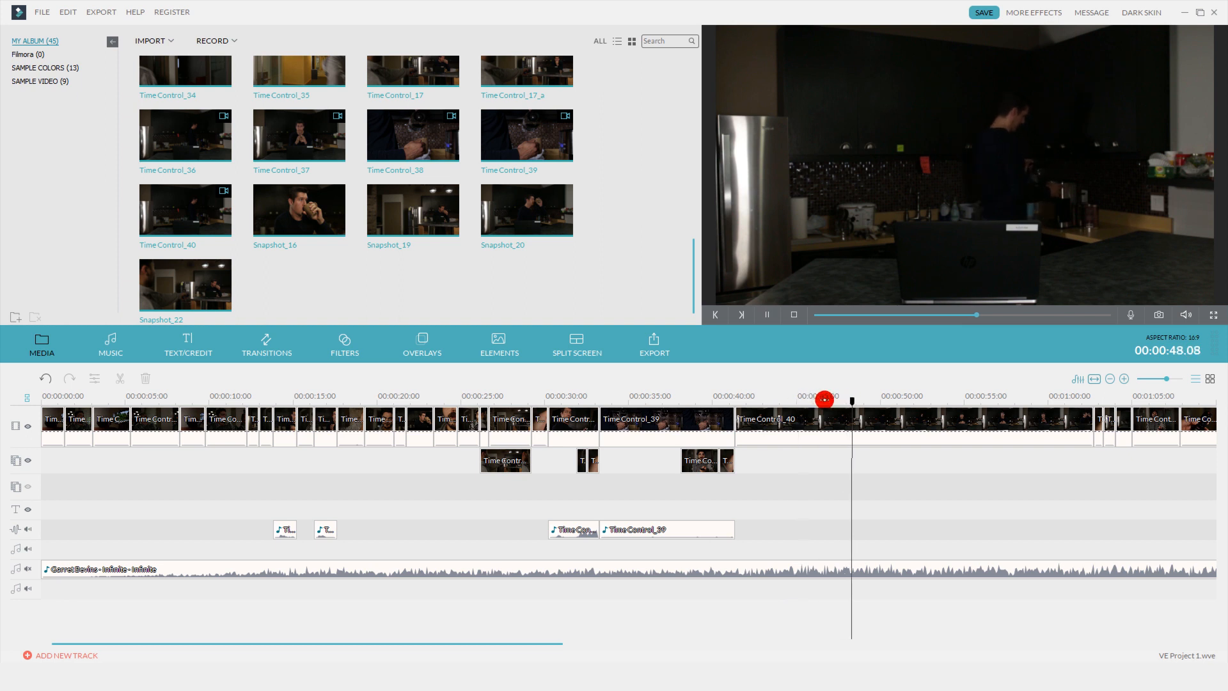
click(865, 400)
drag(834, 405, 812, 404)
click(743, 427)
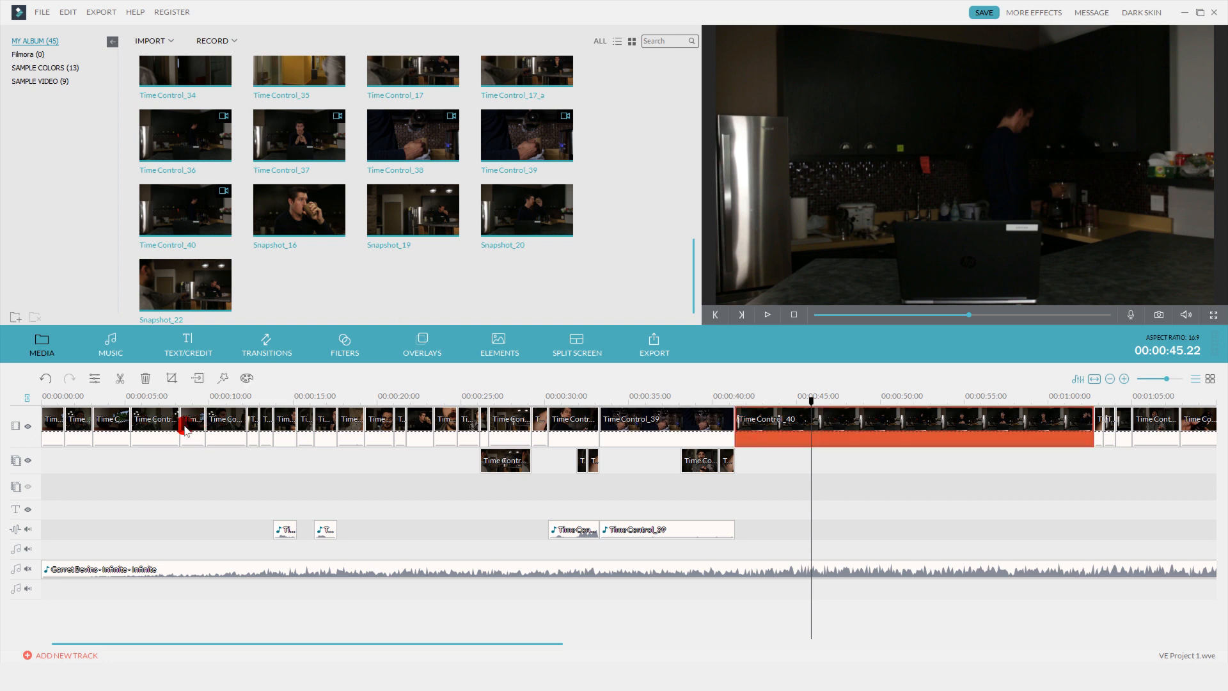
click(93, 379)
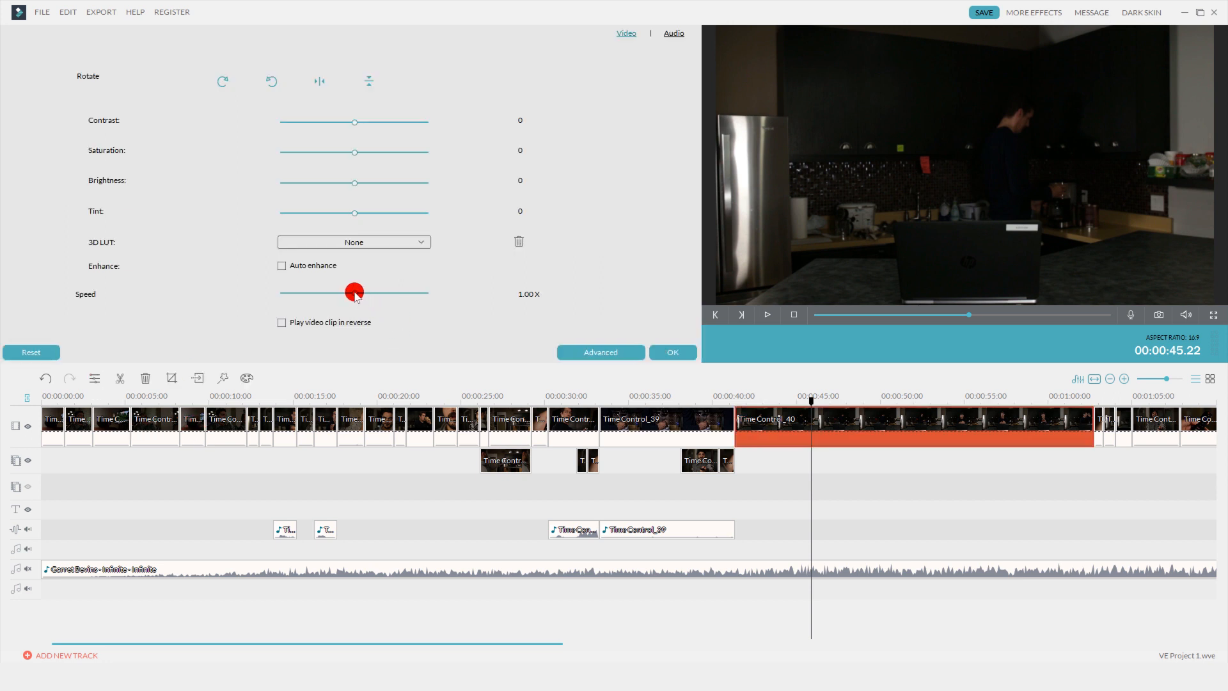
drag(424, 296, 433, 298)
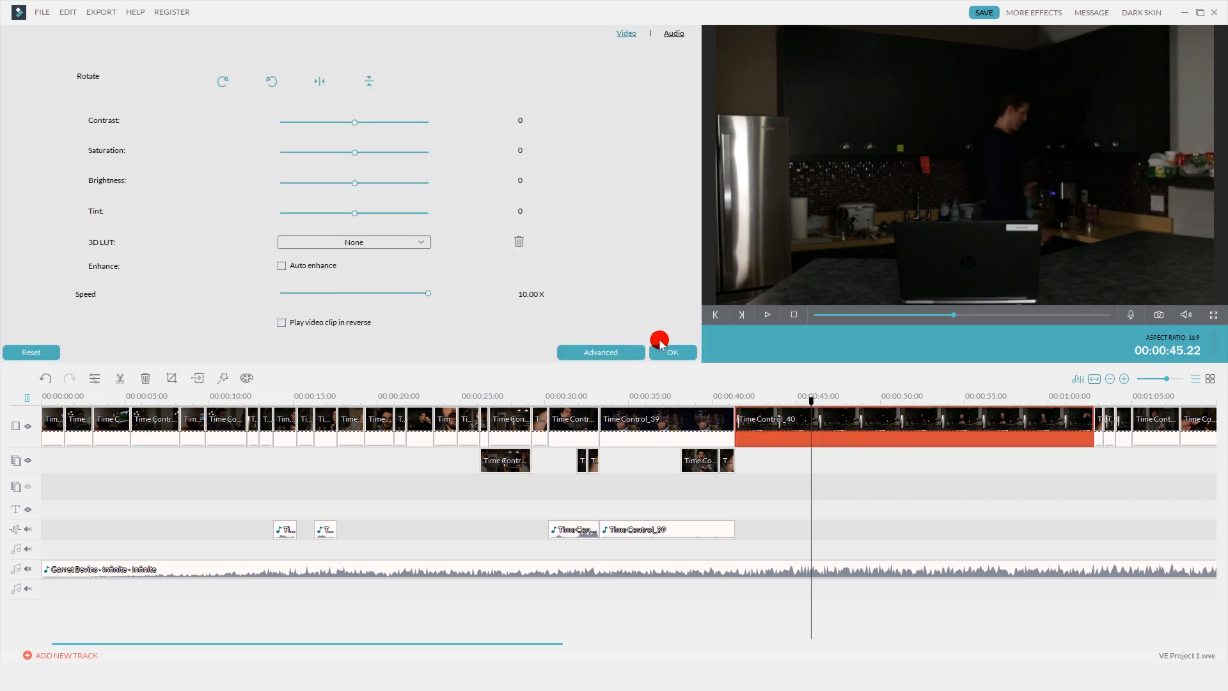
click(671, 348)
drag(738, 397, 623, 403)
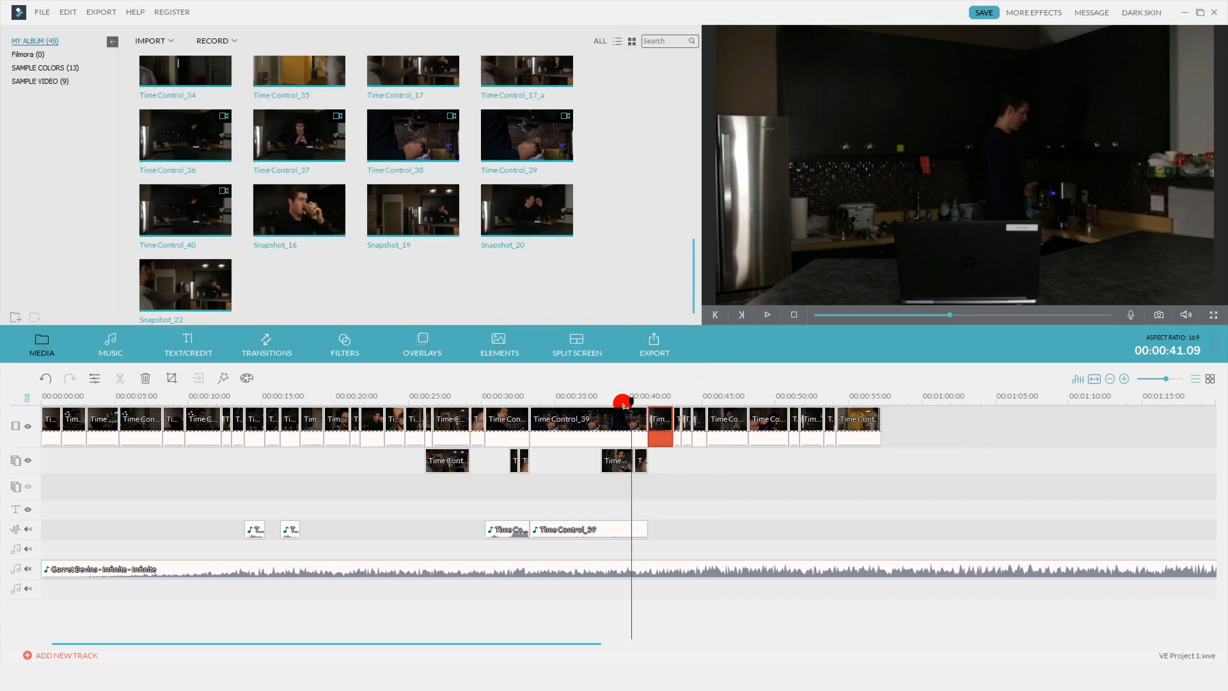
click(736, 467)
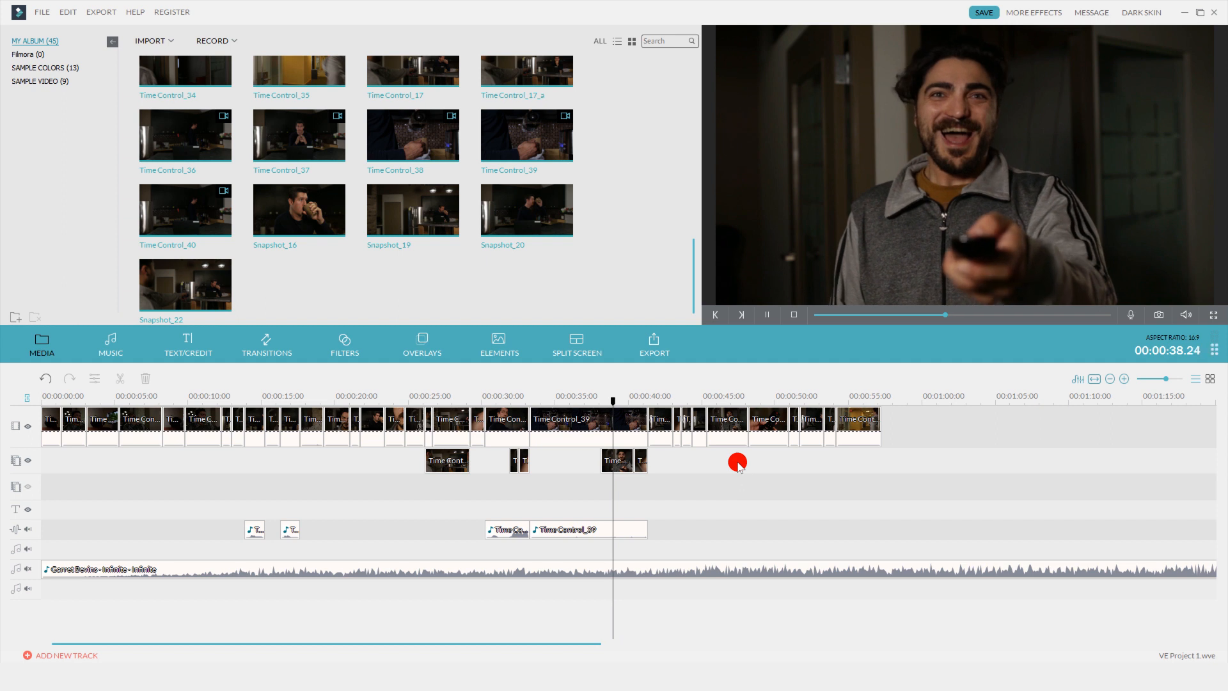